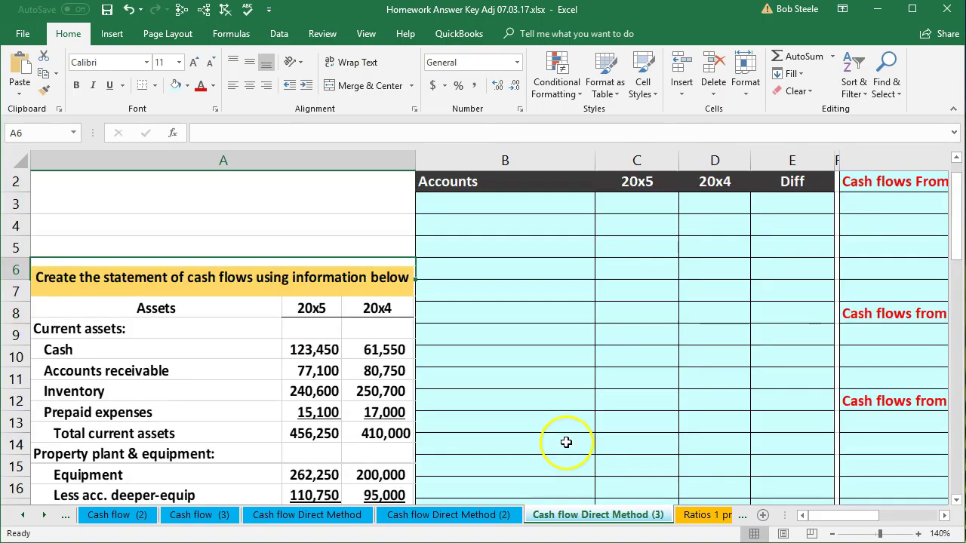
Step: Examine the layout of the cash flow worksheet, from the problem data in column A across to the adjustment columns J to L
scroll(565, 442, down, 2)
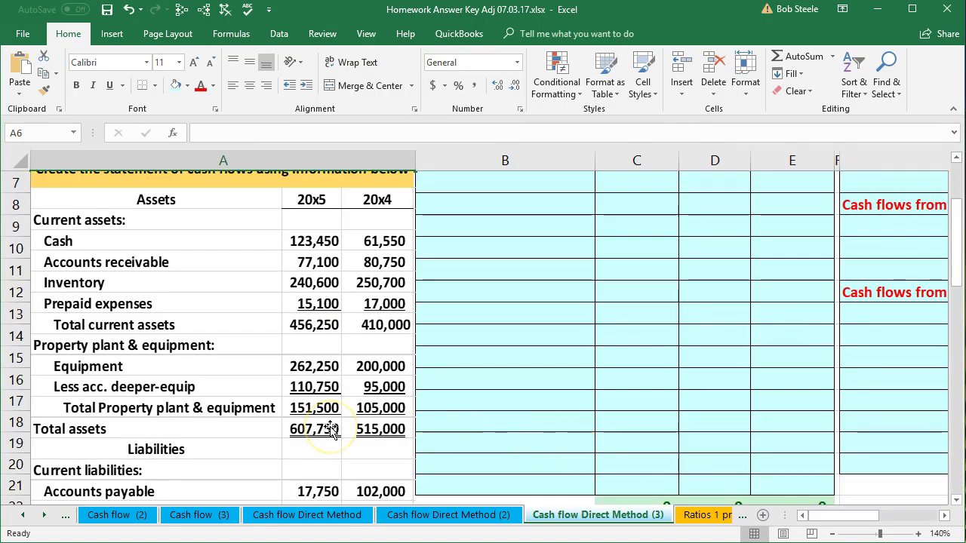
scroll(554, 425, up, 2)
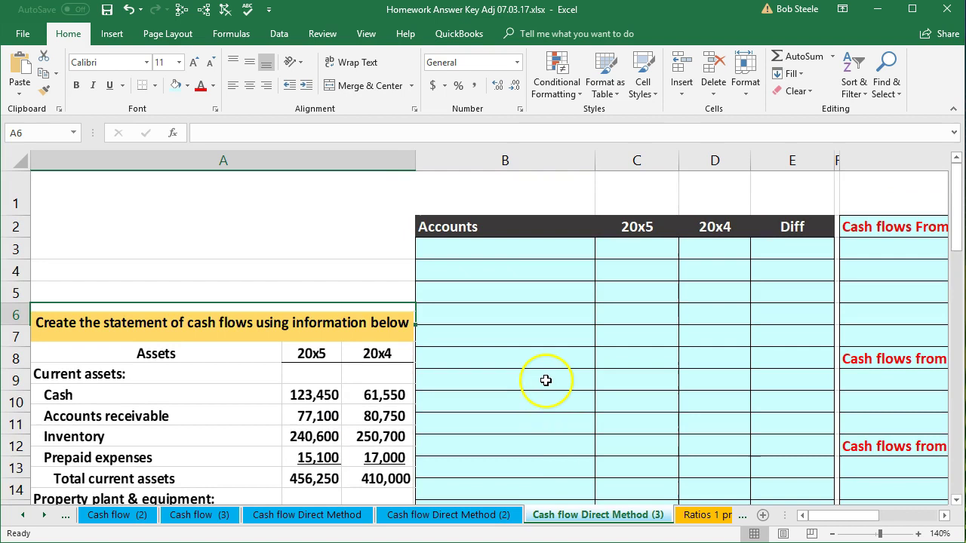
click(545, 380)
key(Right)
key(Right)
key(Right)
key(Right)
key(Right)
key(Right)
key(Right)
key(Right)
key(Right)
key(Right)
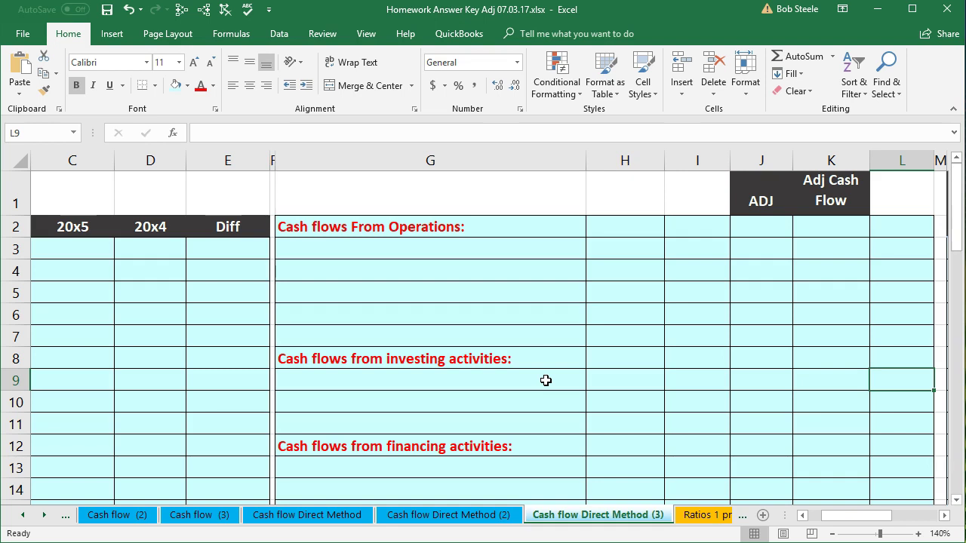
key(Left)
key(Left)
key(Left)
key(Left)
key(Left)
key(Left)
key(Left)
key(Left)
key(Left)
key(Left)
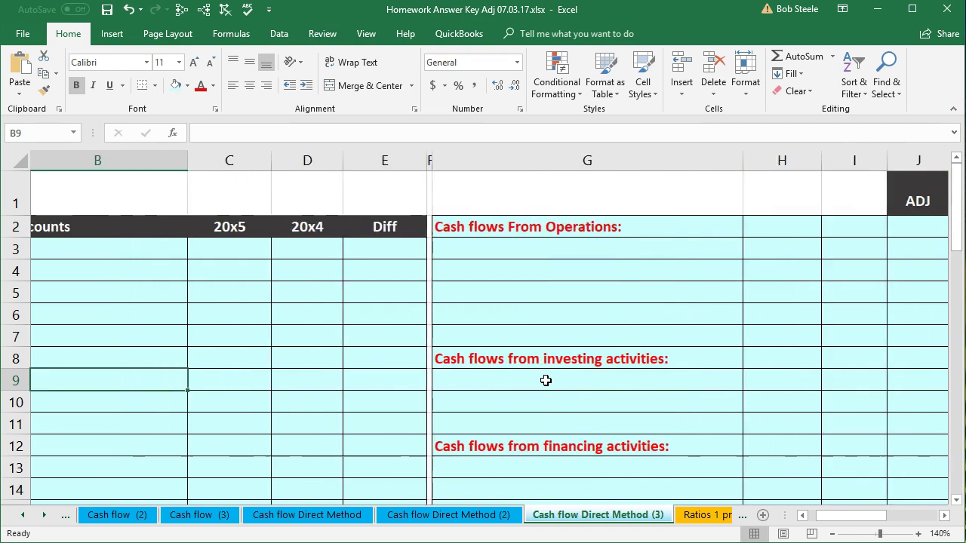
key(Left)
Step: Review the problem data in column A: the balance sheet accounts, income statement and additional equipment and loan information
scroll(546, 380, down, 2)
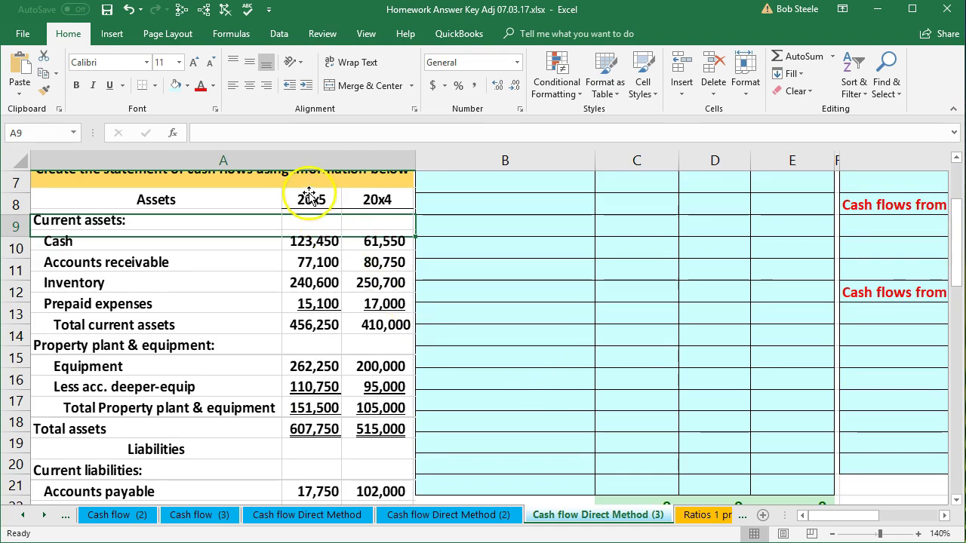
click(497, 238)
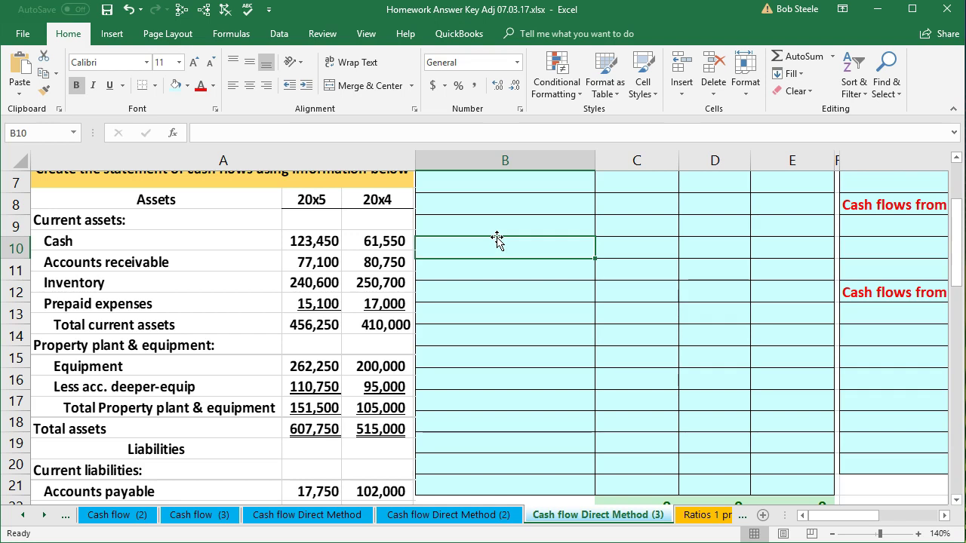
scroll(496, 239, down, 5)
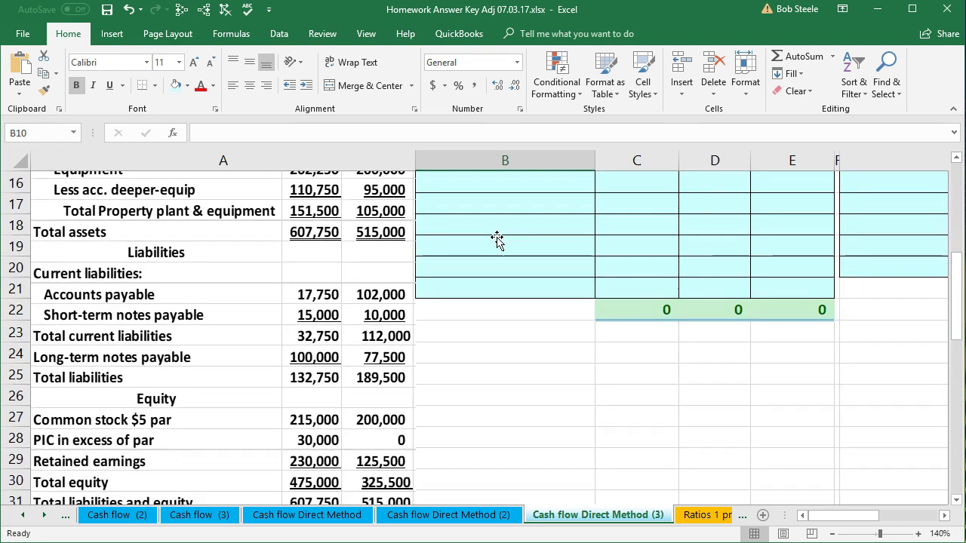
scroll(497, 240, down, 4)
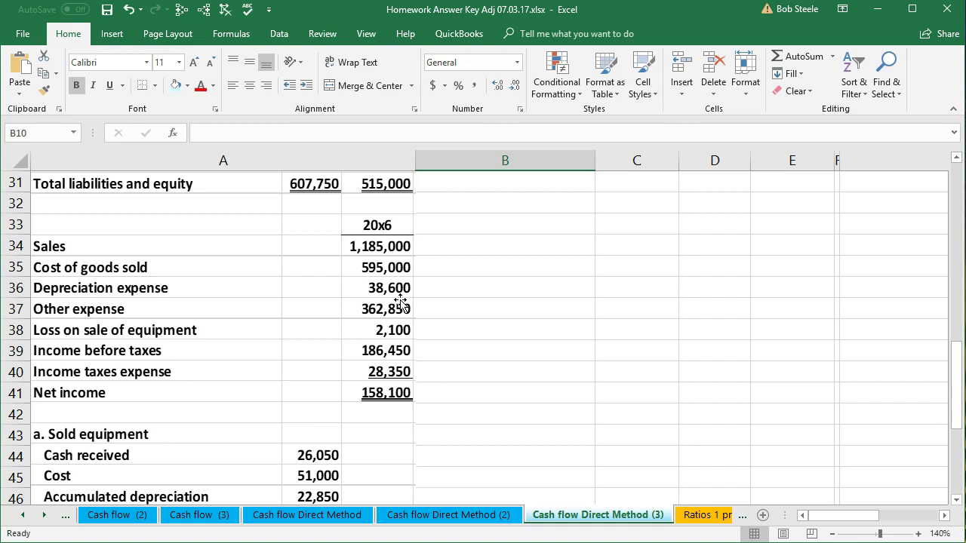
scroll(399, 304, down, 2)
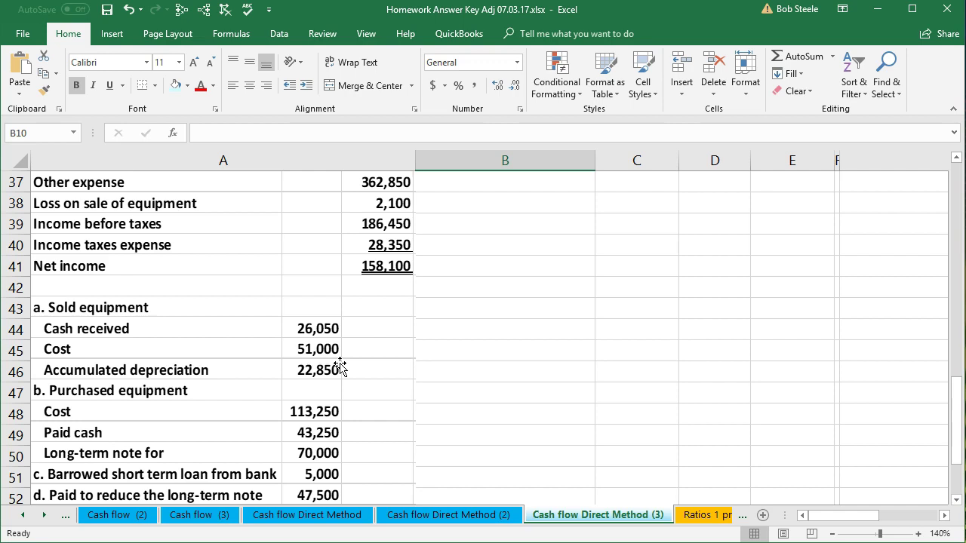
scroll(339, 367, up, 4)
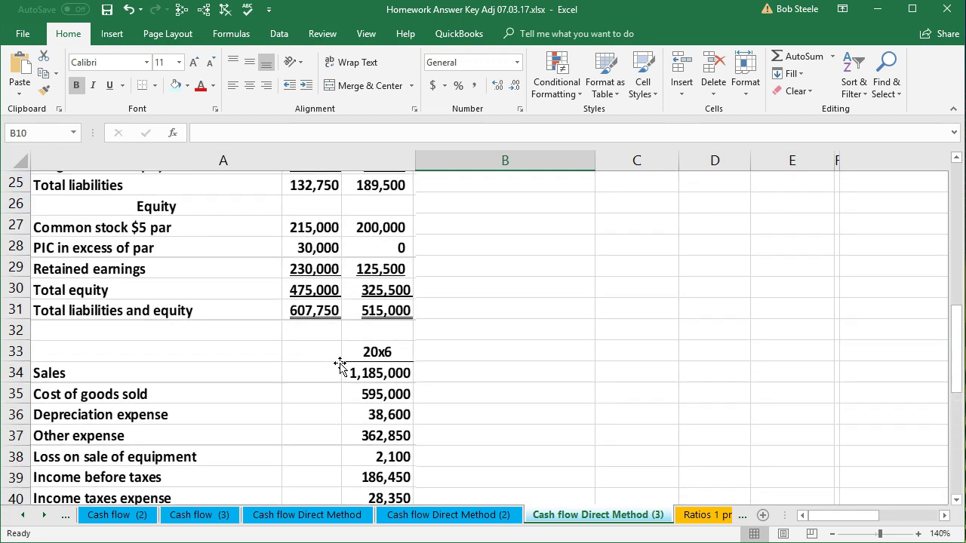
scroll(340, 367, up, 1)
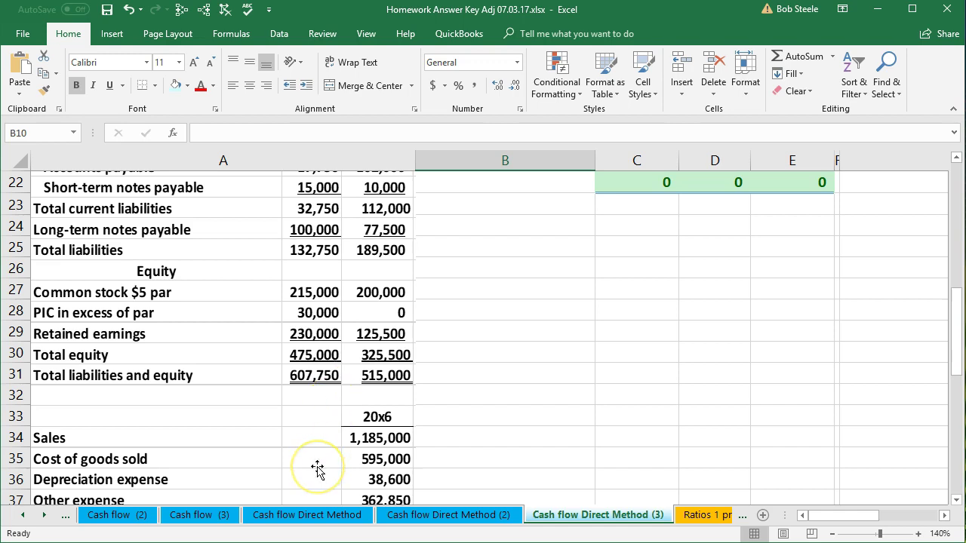
scroll(317, 468, up, 2)
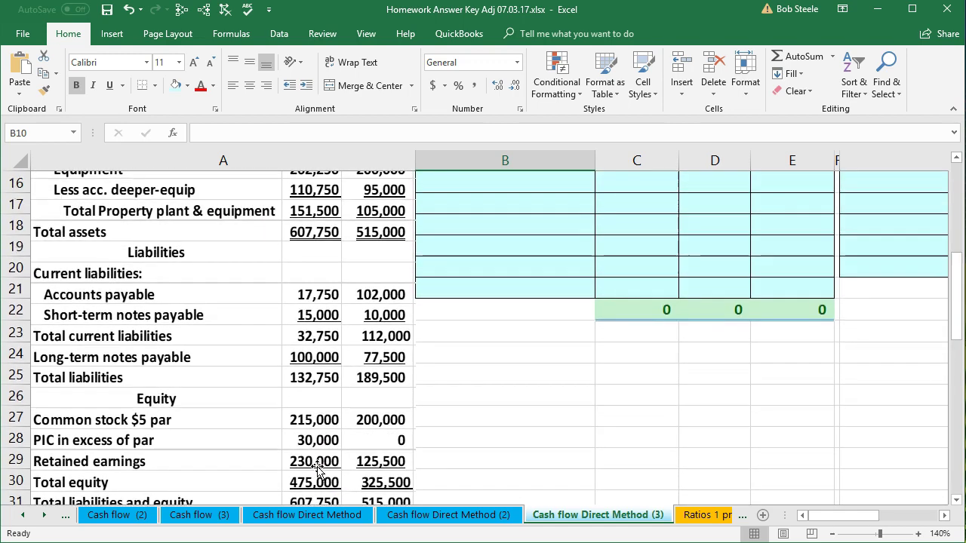
scroll(317, 468, up, 4)
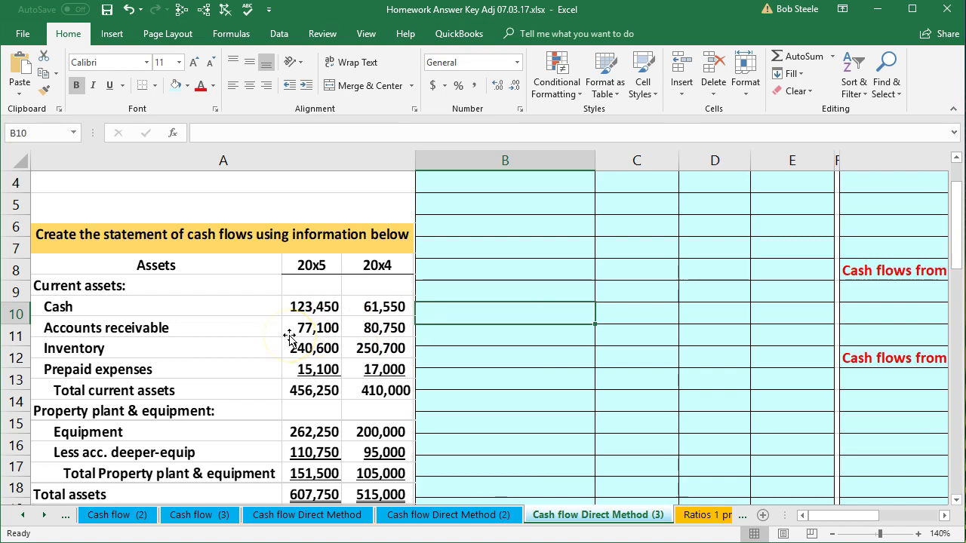
scroll(538, 355, up, 1)
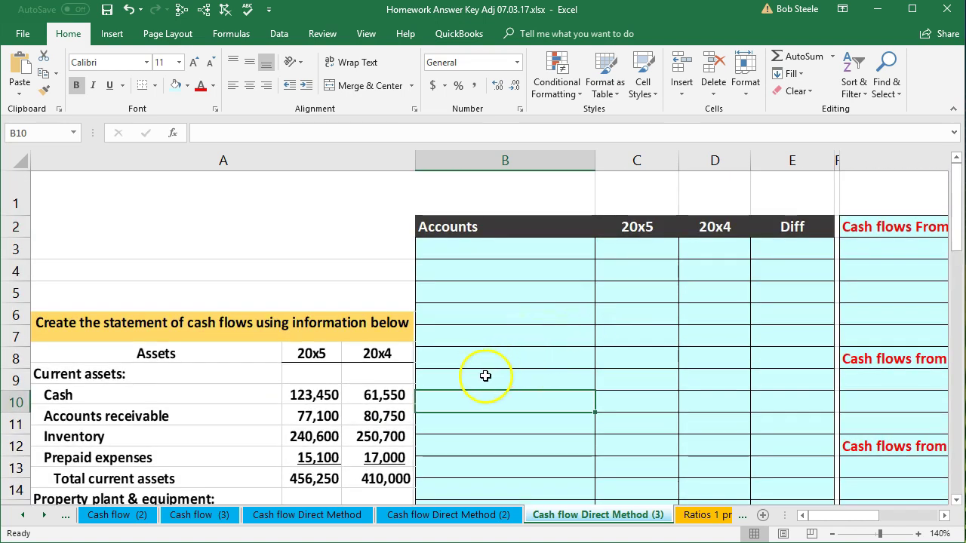
scroll(485, 372, down, 1)
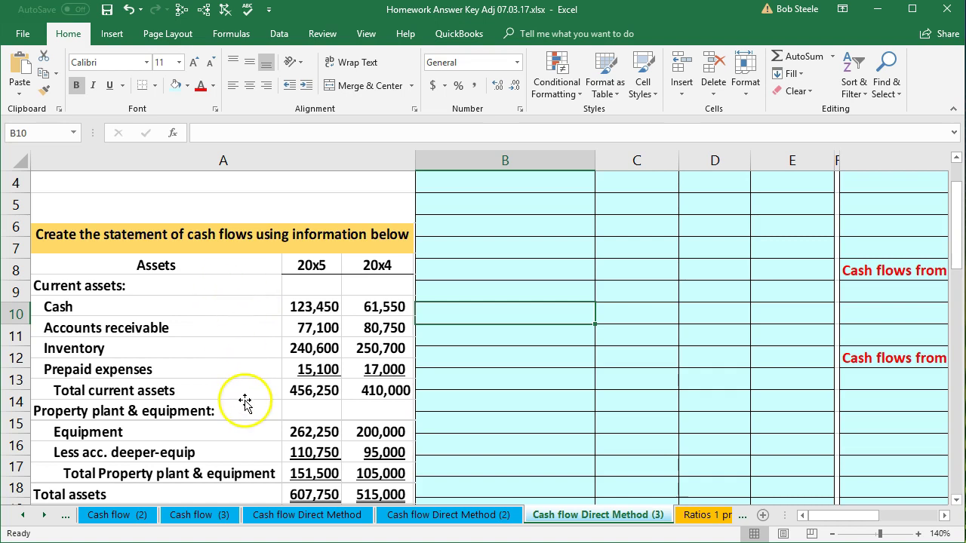
scroll(248, 407, down, 1)
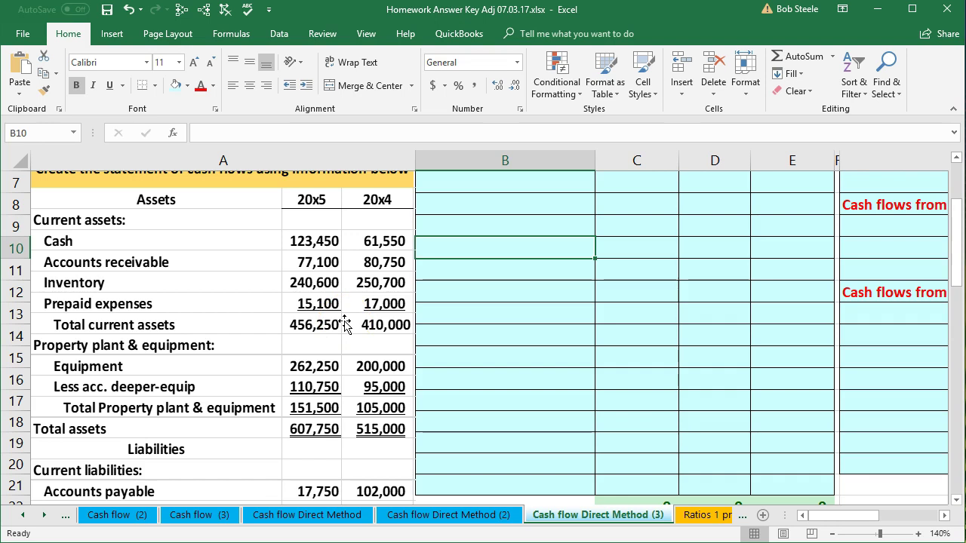
scroll(510, 355, up, 2)
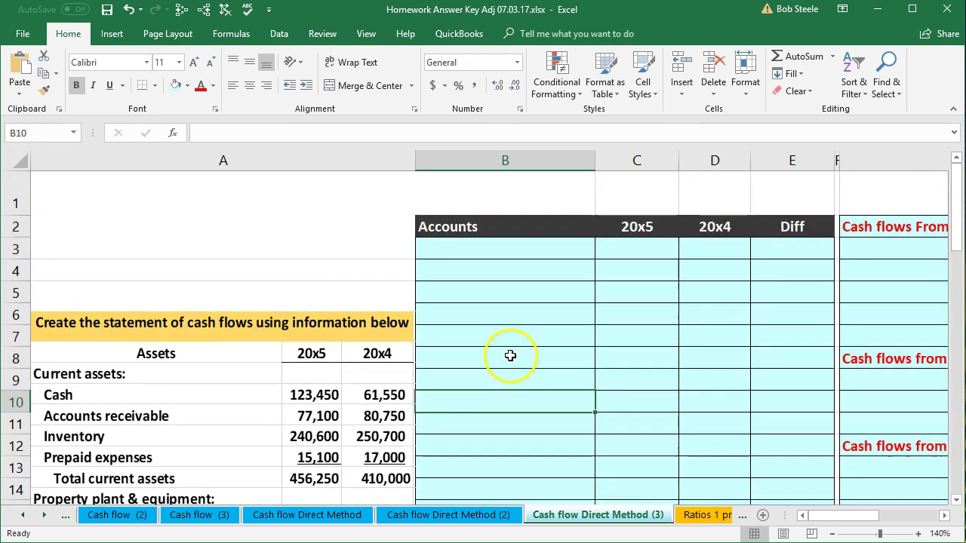
Step: Copy the account name Cash into cell B3, the first row under Accounts
click(467, 245)
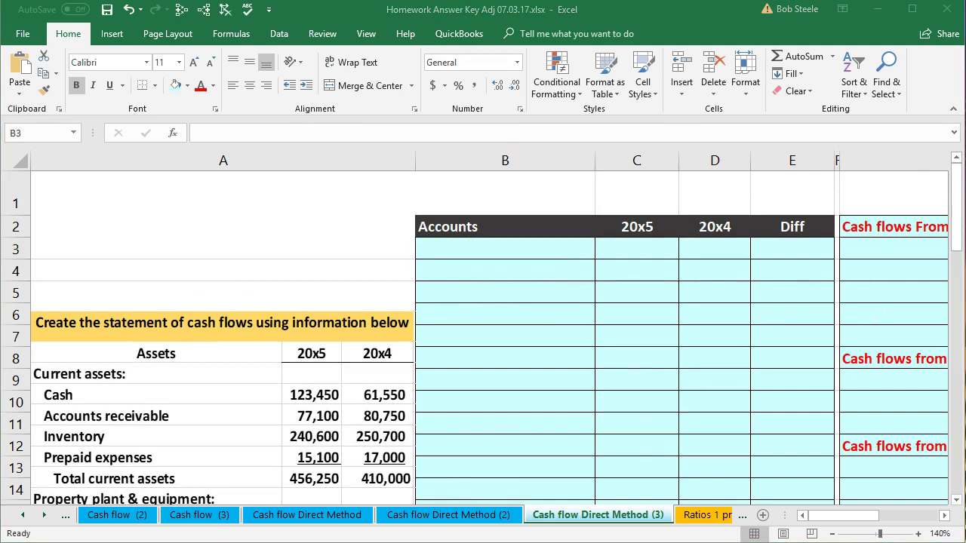
key(ctrl+c)
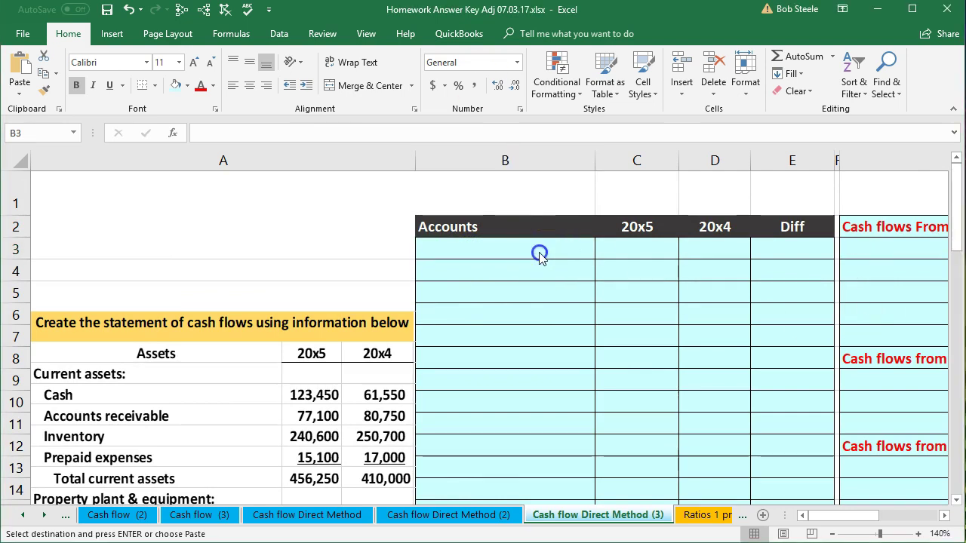
right_click(532, 246)
click(562, 308)
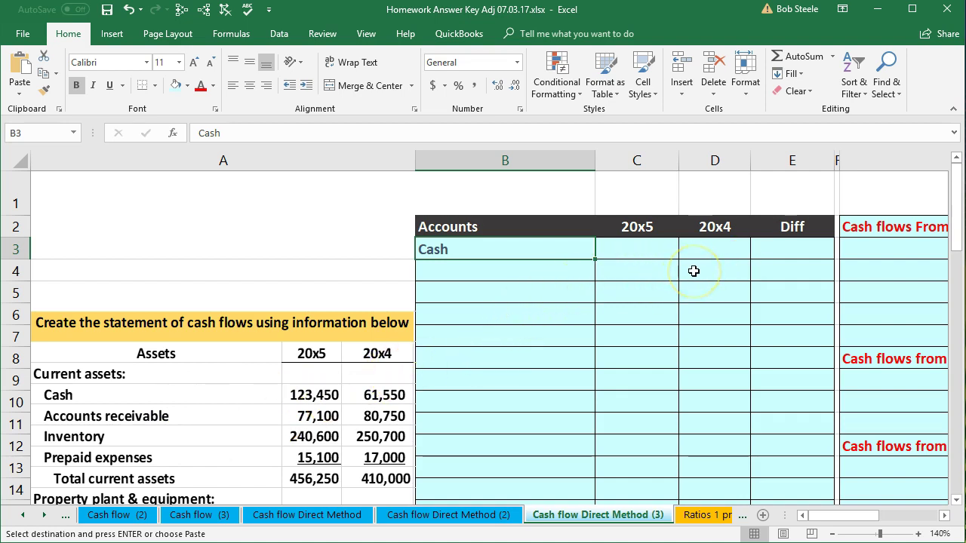
click(664, 251)
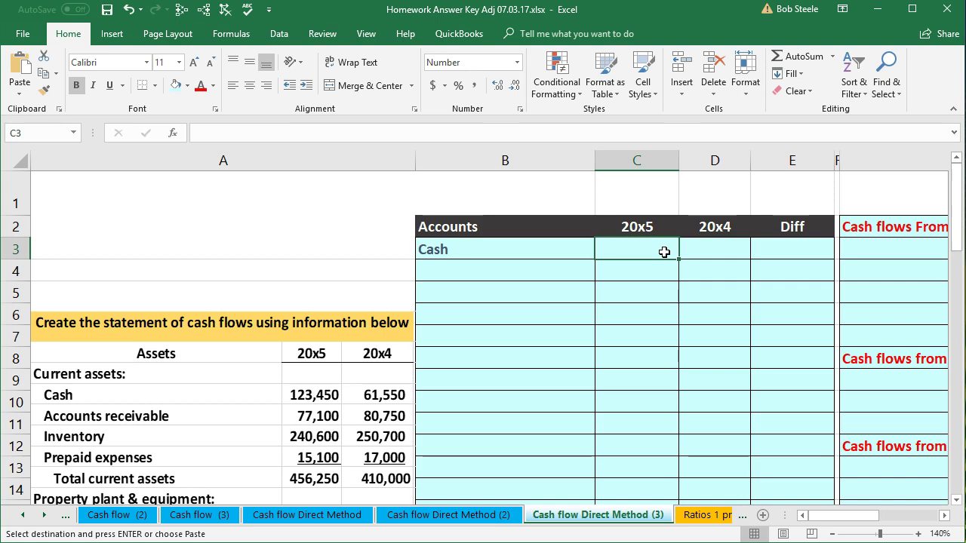
scroll(634, 268, down, 2)
scroll(532, 313, up, 2)
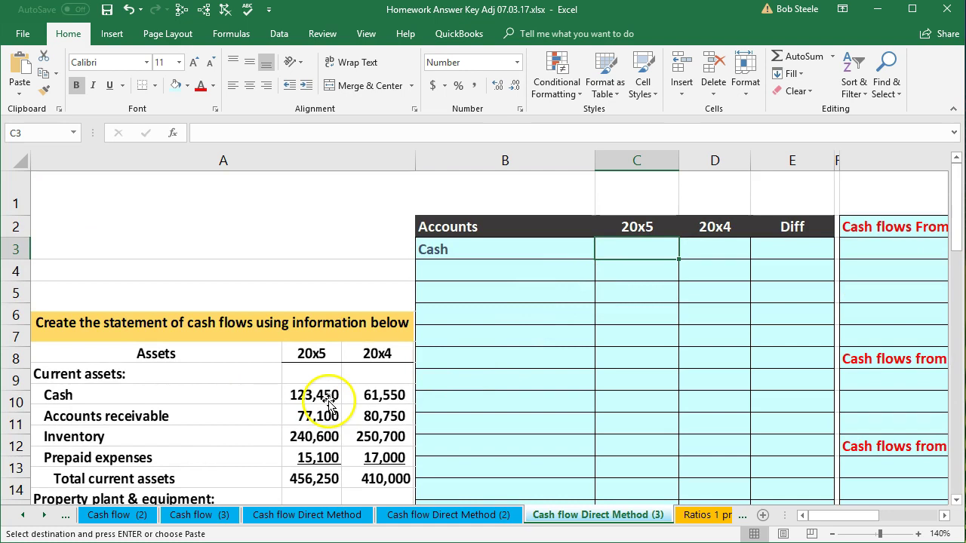
click(445, 277)
click(442, 291)
click(442, 315)
click(442, 329)
click(443, 357)
click(451, 382)
click(631, 249)
click(634, 268)
click(633, 289)
click(630, 312)
Step: Enter the Cash balances in row 3: 123450 for 20x5 in C3 and 61550 for 20x4 in D3
click(632, 250)
click(582, 324)
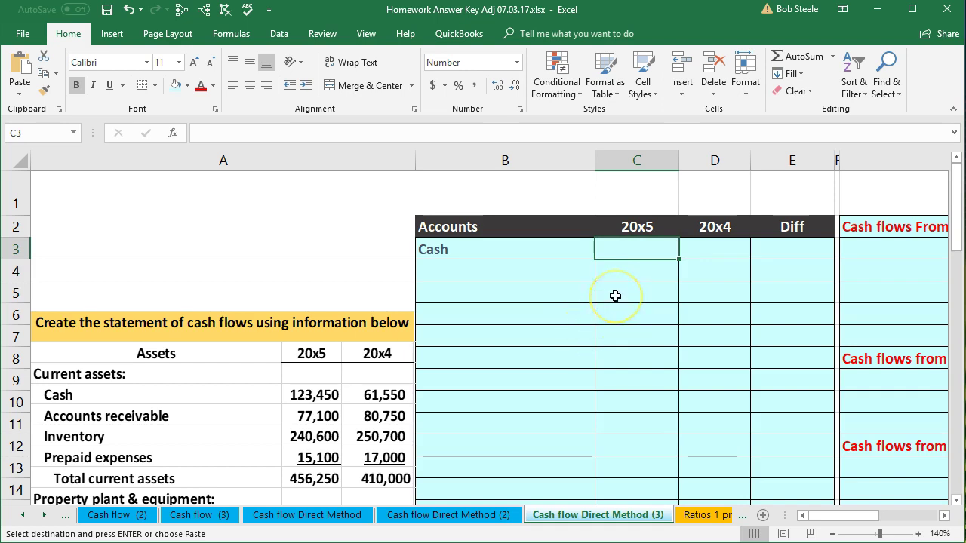
text(123450)
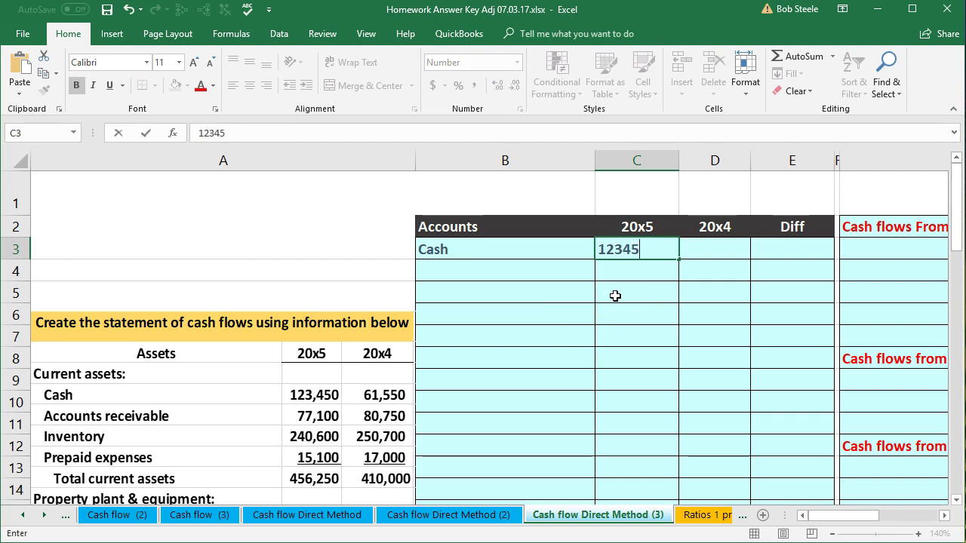
key(Tab)
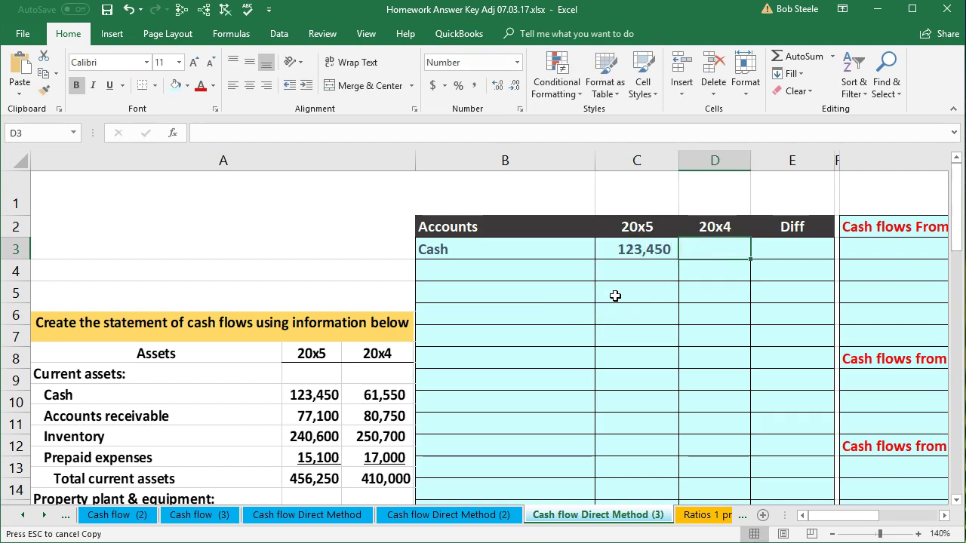
text(6154)
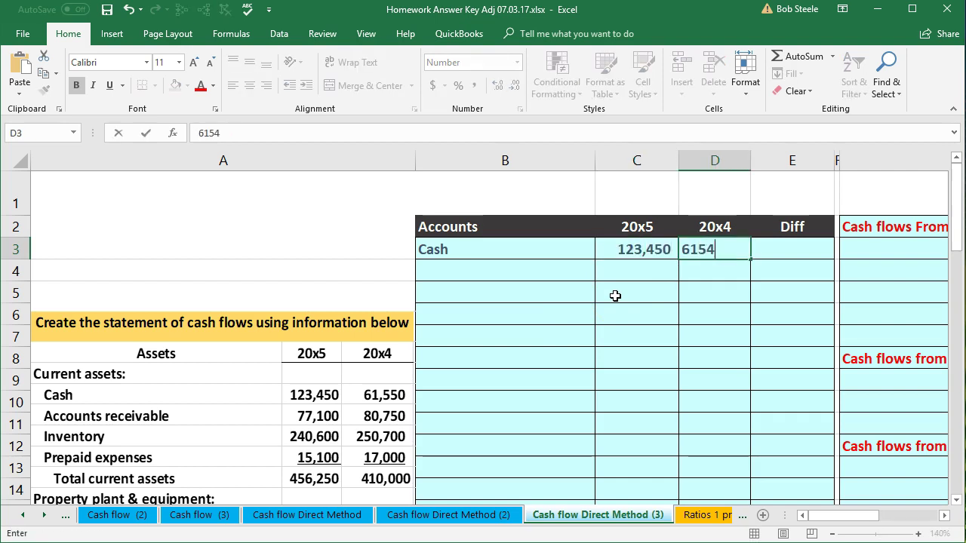
key(BackSpace)
text(50)
key(Tab)
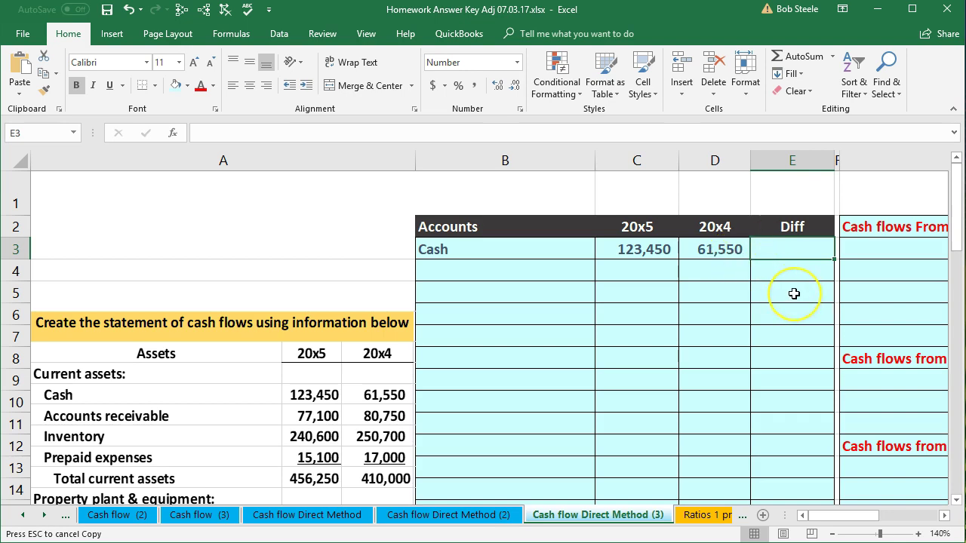
Step: Calculate the Cash difference in cell E3 with the formula =C3-D3
text(=)
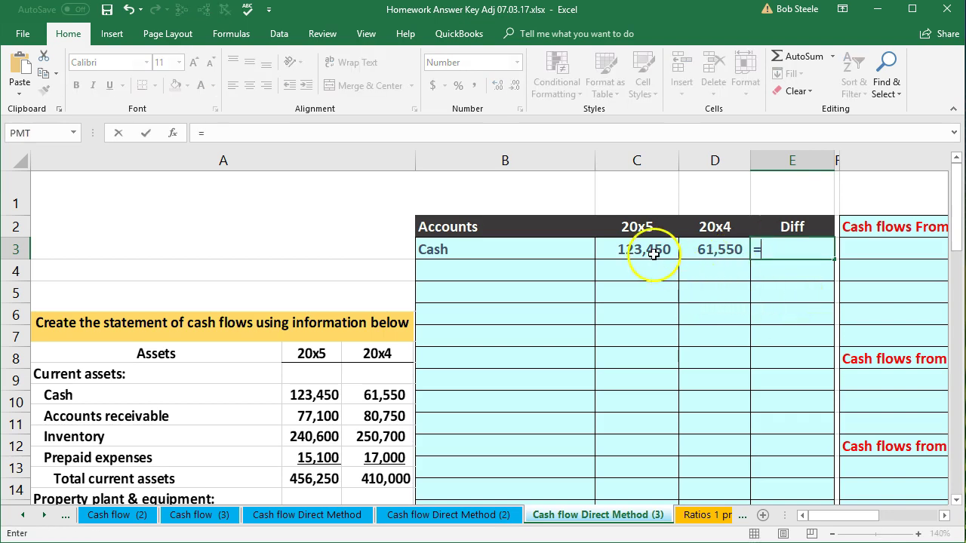
click(649, 250)
text(-)
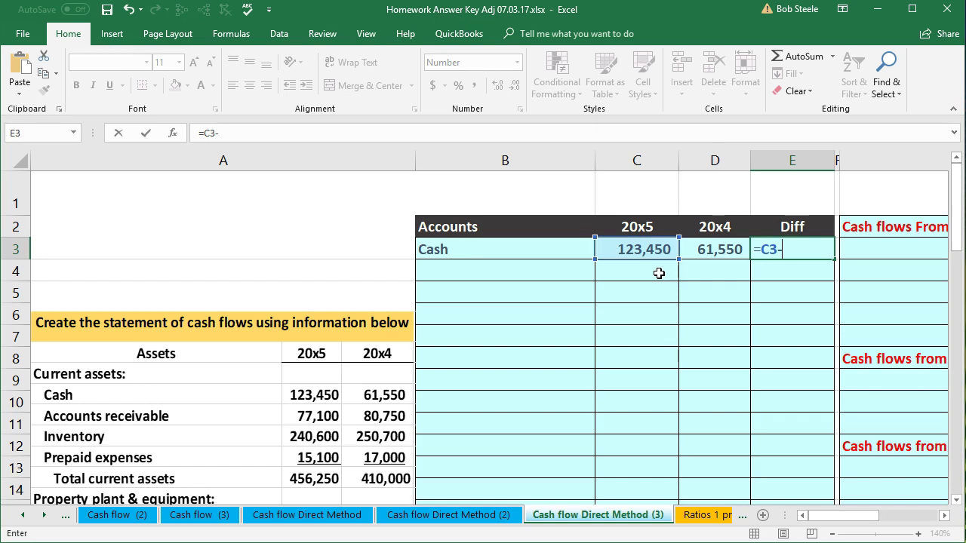
click(716, 249)
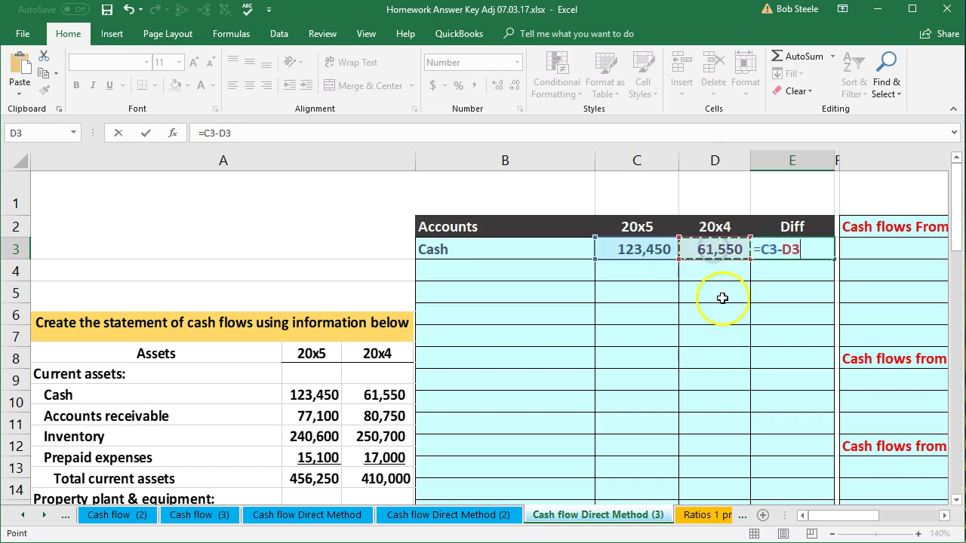
key(Return)
click(805, 251)
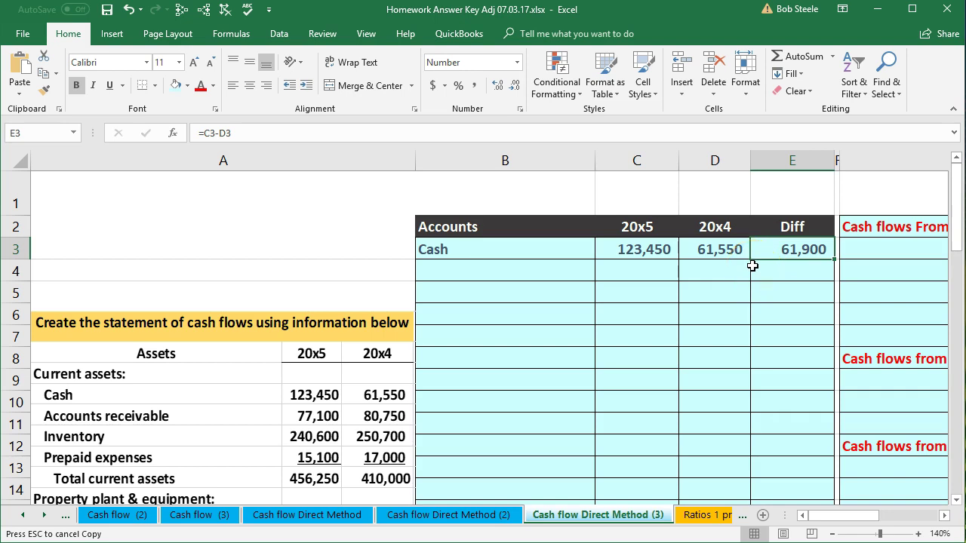
click(608, 251)
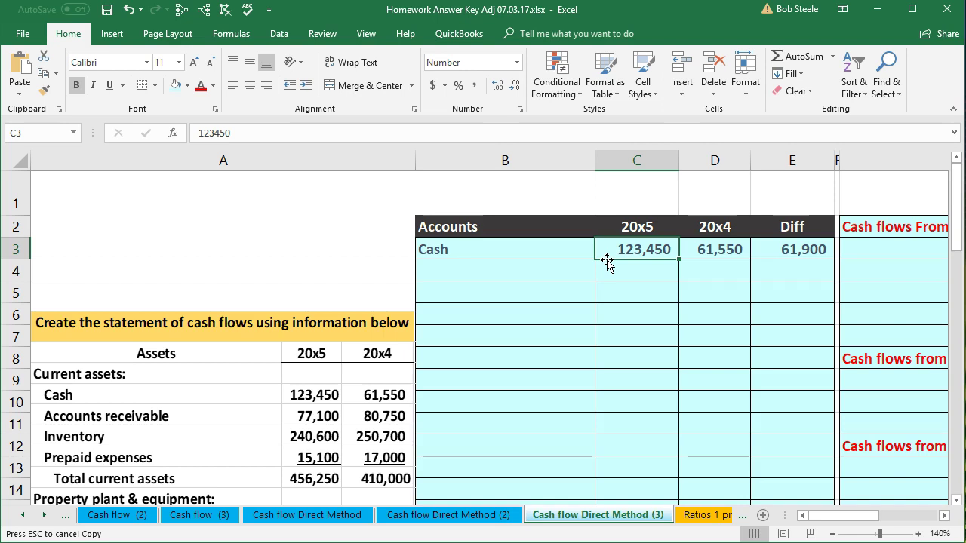
Step: Paste the account name Accounts receivable into cell B4, below Cash
click(616, 267)
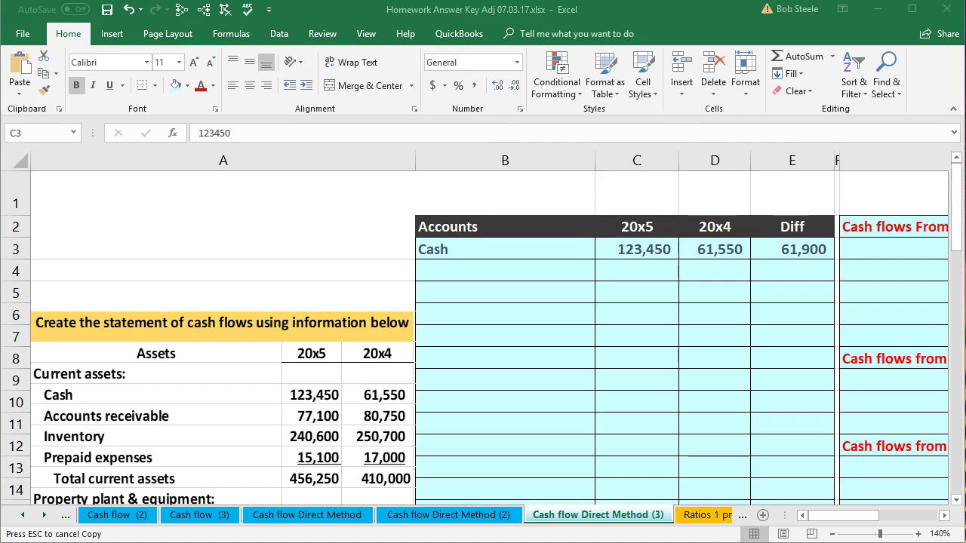
click(506, 267)
key(ctrl+v)
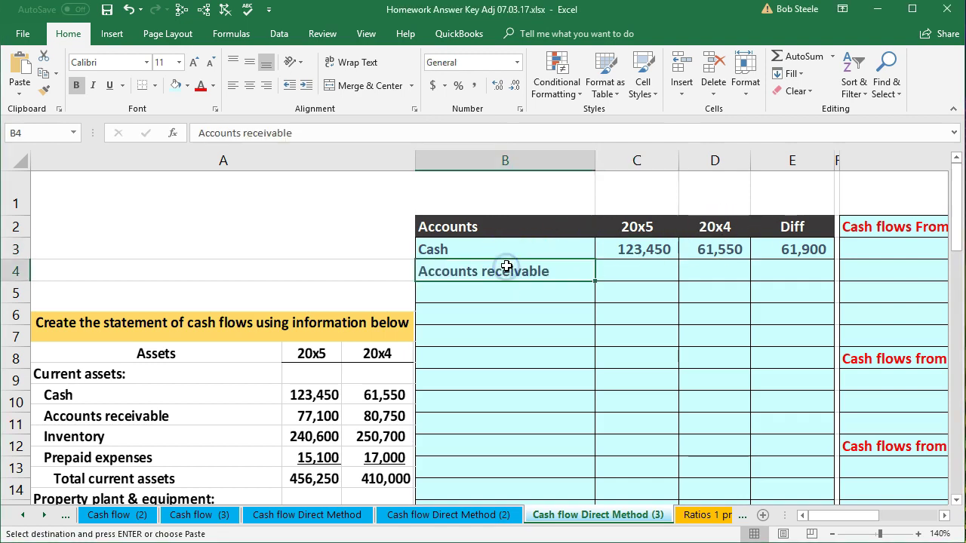
key(Right)
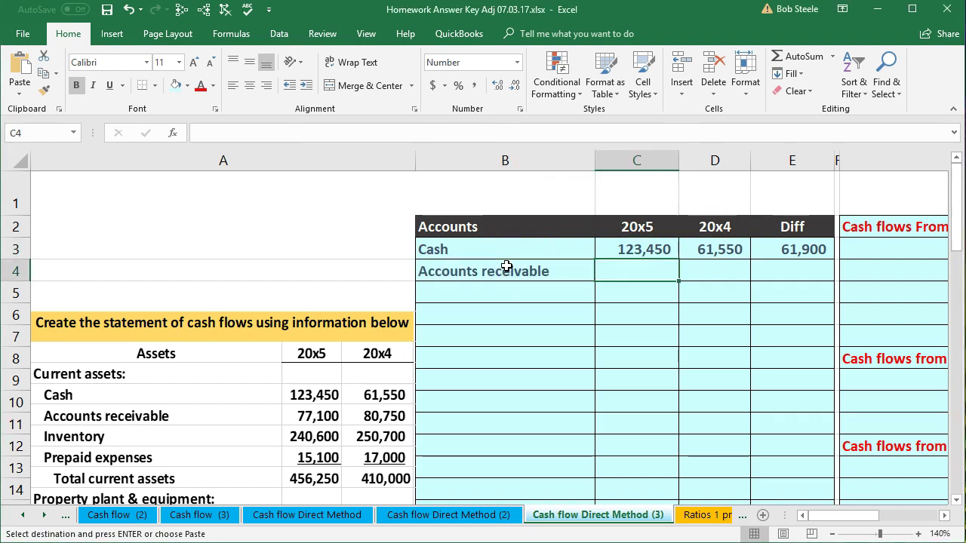
Step: Enter the Accounts receivable balances in row 4: 77100 for 20x5 in C4 and 80750 for 20x4 in D4
text(77100)
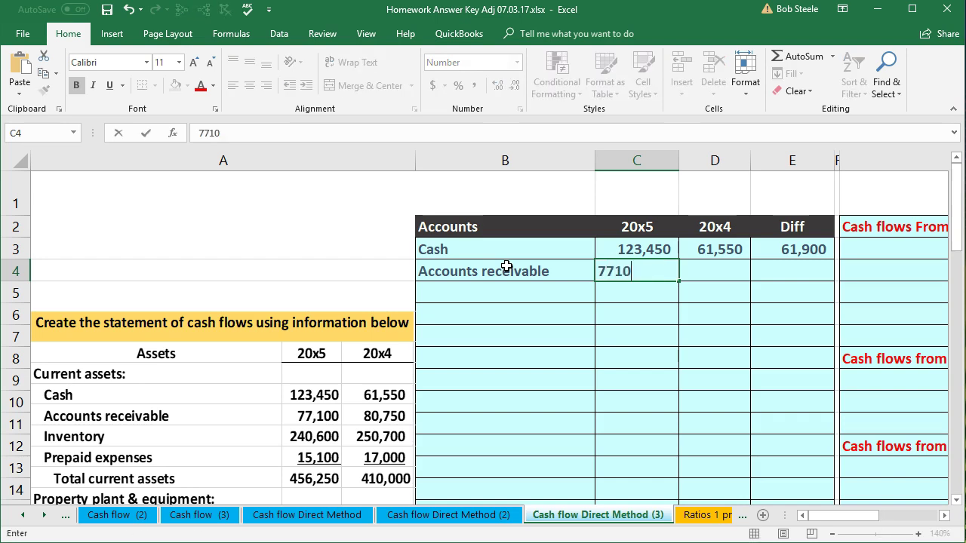
key(Right)
text(80750)
key(Right)
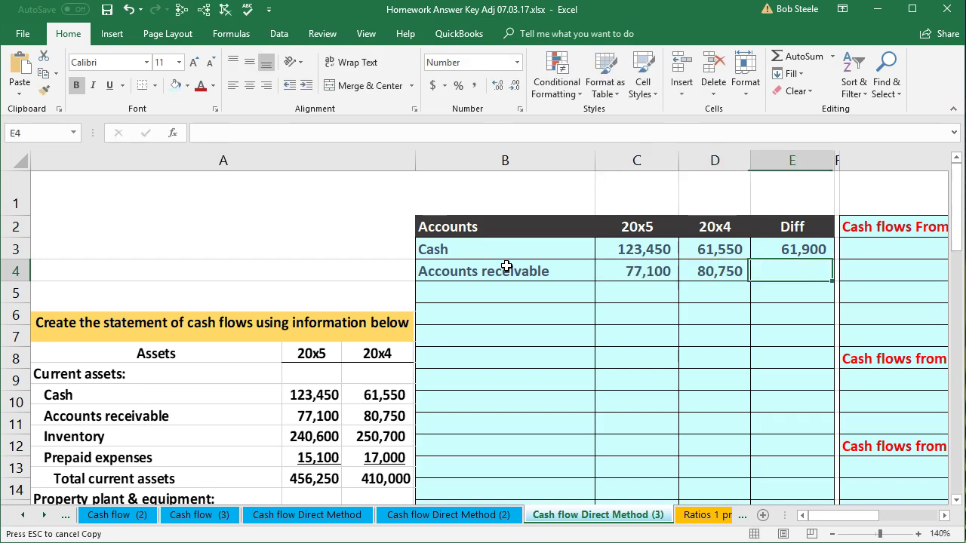
Step: Calculate the Accounts receivable difference in cell E4 with the formula =C4-D4
text(=)
key(Left)
key(Left)
text(-)
key(Left)
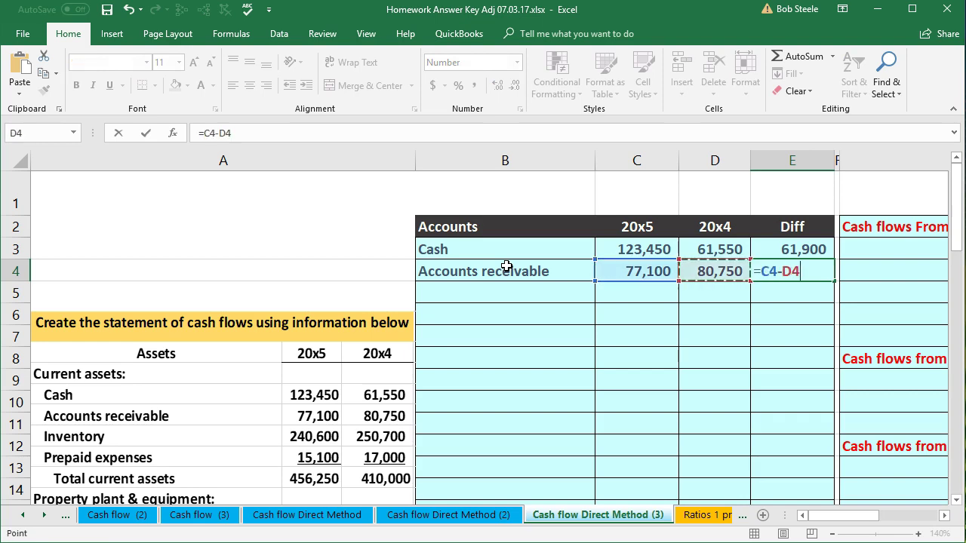
key(Return)
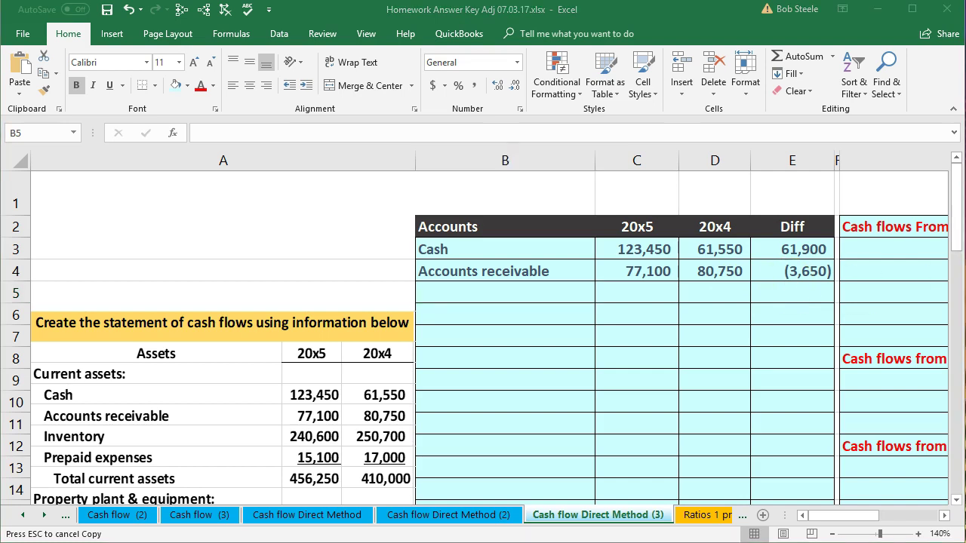
Step: Add Inventory as the account in B5 with balances of 240,600 for 20x5 in C5 and 250,700 for 20x4 in D5
click(480, 285)
text(Inventory)
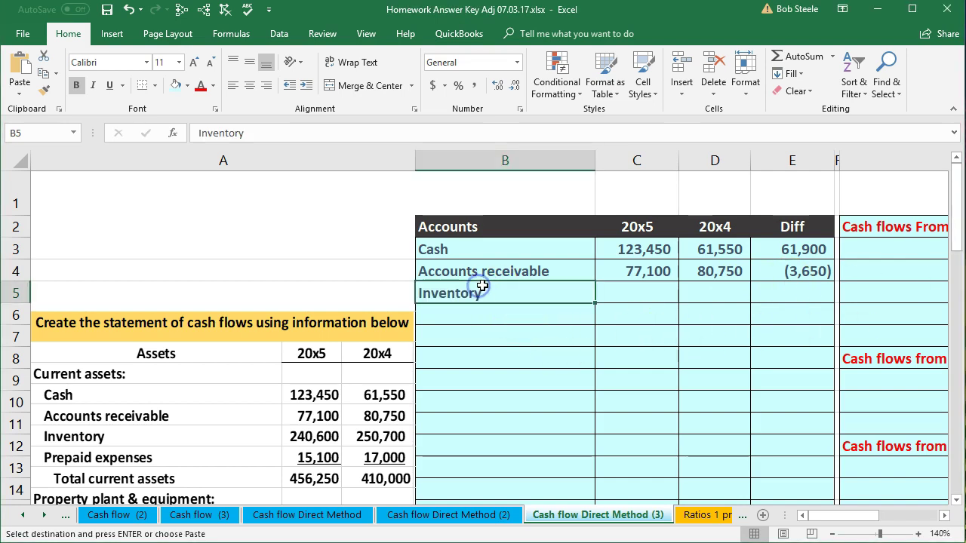
key(Tab)
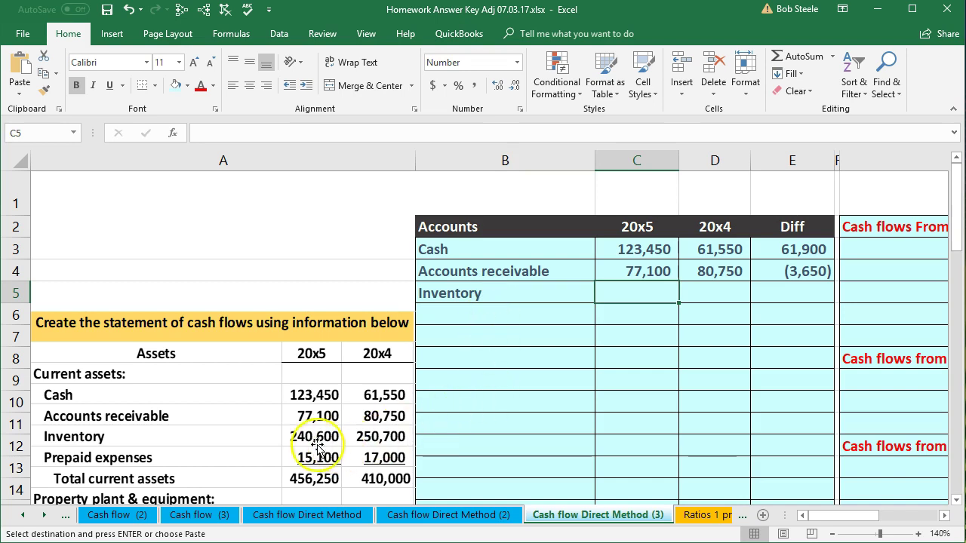
text(240,)
text(600)
key(Tab)
text(250,700)
key(Tab)
Step: Calculate the Inventory difference in cell E5 with the formula =C5-D5
text(=C5-)
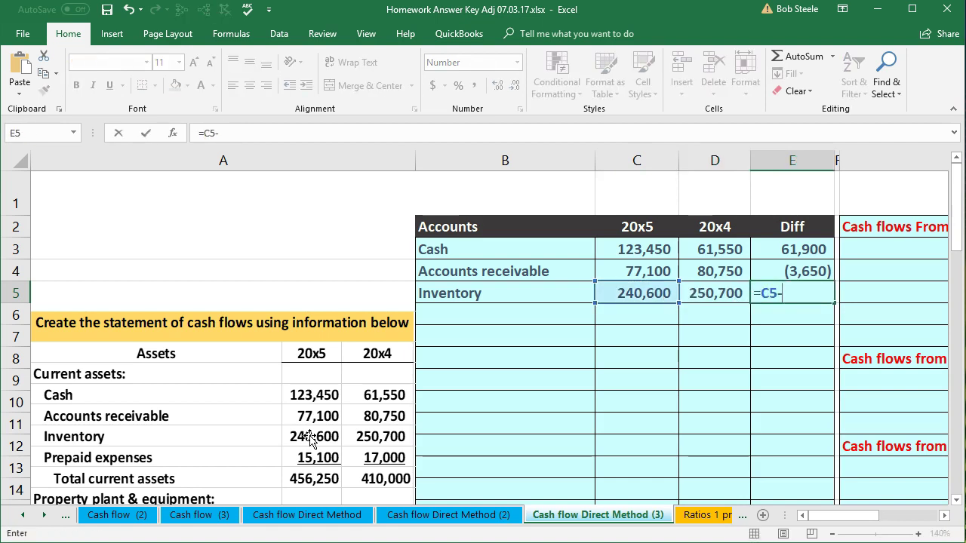
key(Left)
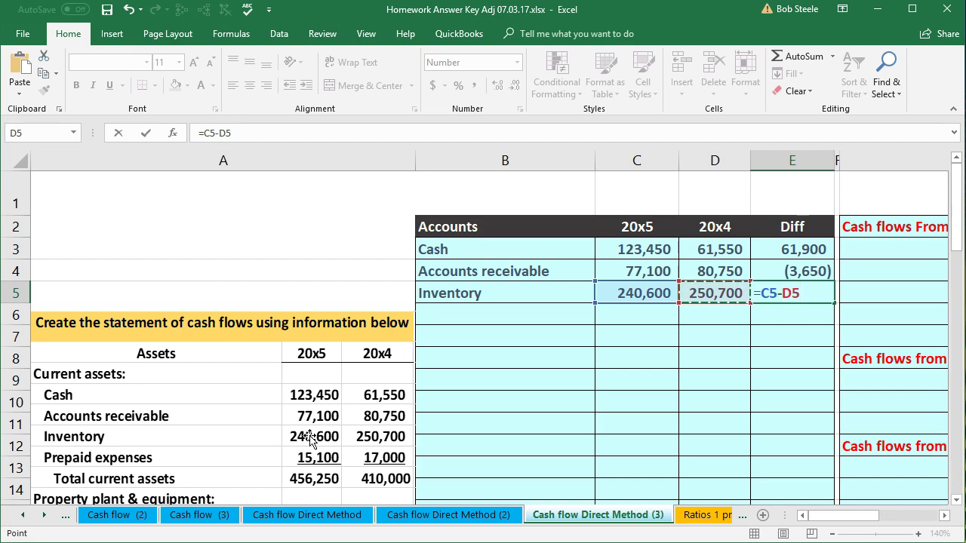
key(Return)
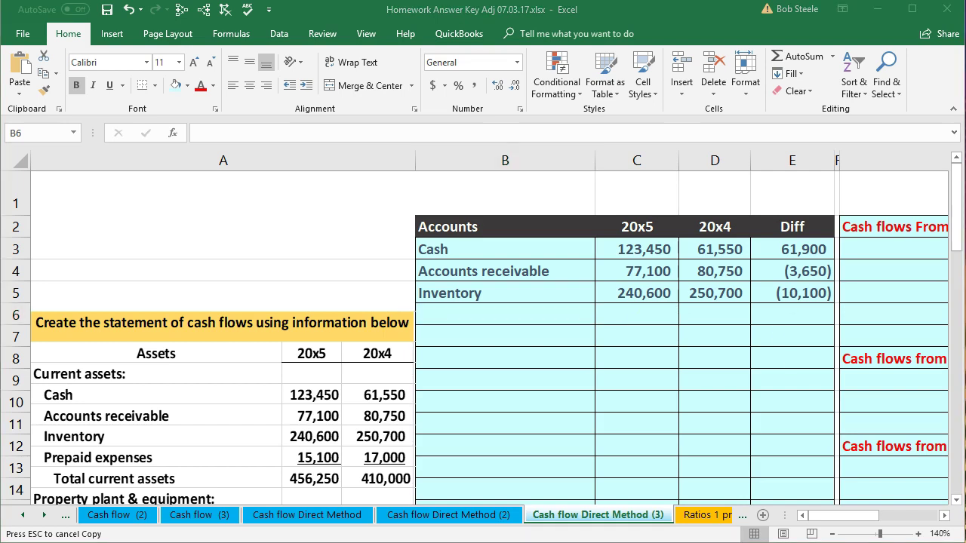
Step: Add Prepaid expenses as the account in B6 with balances of 15100 for 20x5 in C6 and 17000 for 20x4 in D6
click(465, 316)
text(Prepaid expenses)
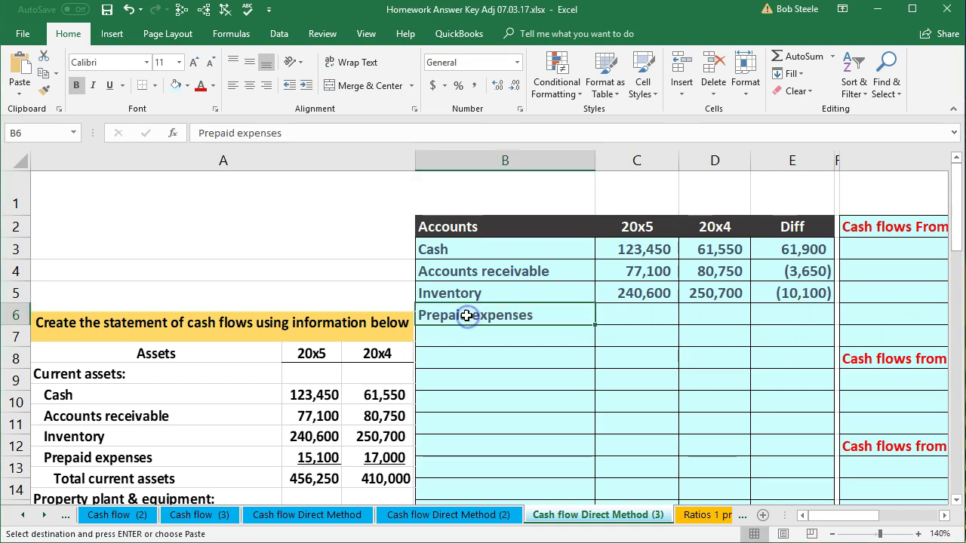
key(Right)
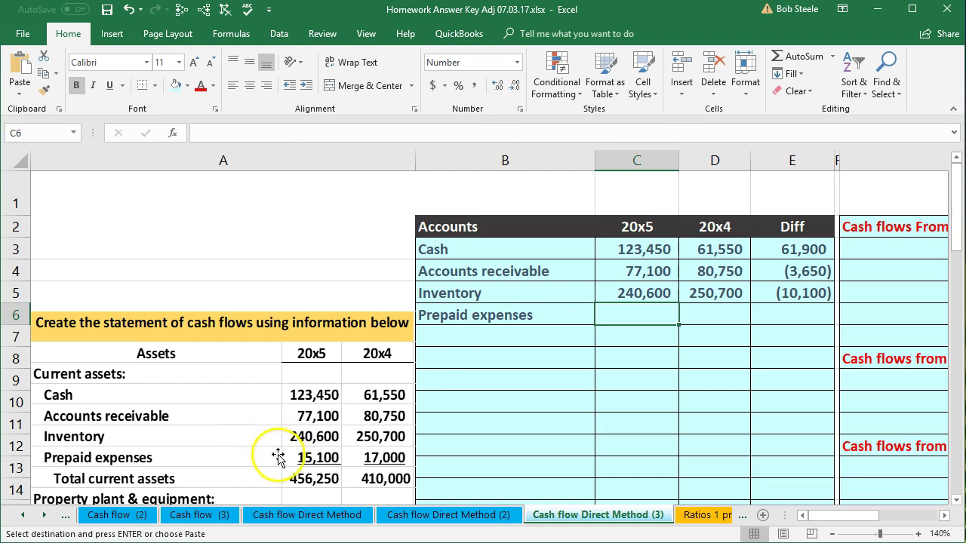
text(15100)
key(Tab)
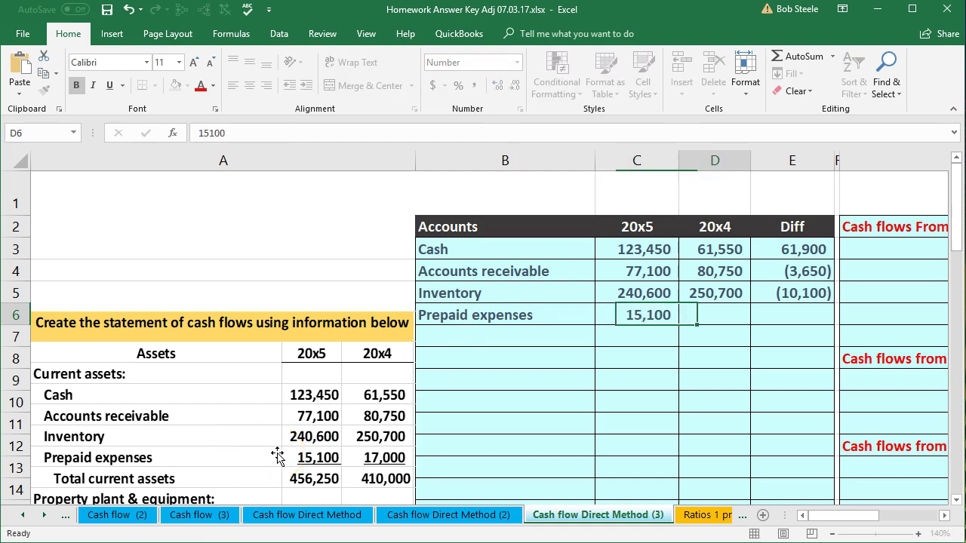
text(17000)
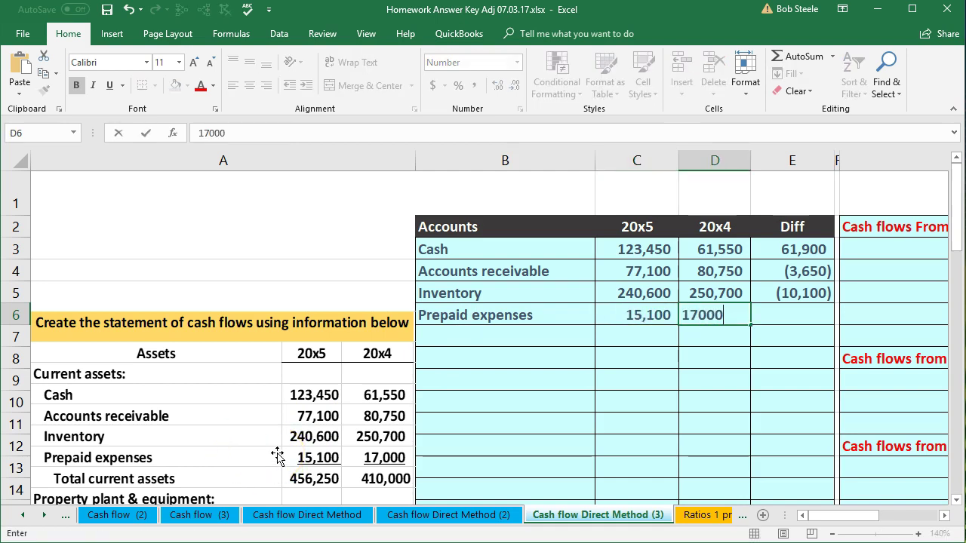
Step: Calculate the Prepaid expenses difference in cell E6 with the formula =C6-D6
key(Tab)
text(=)
key(Left)
key(Left)
text(-)
key(Left)
key(Return)
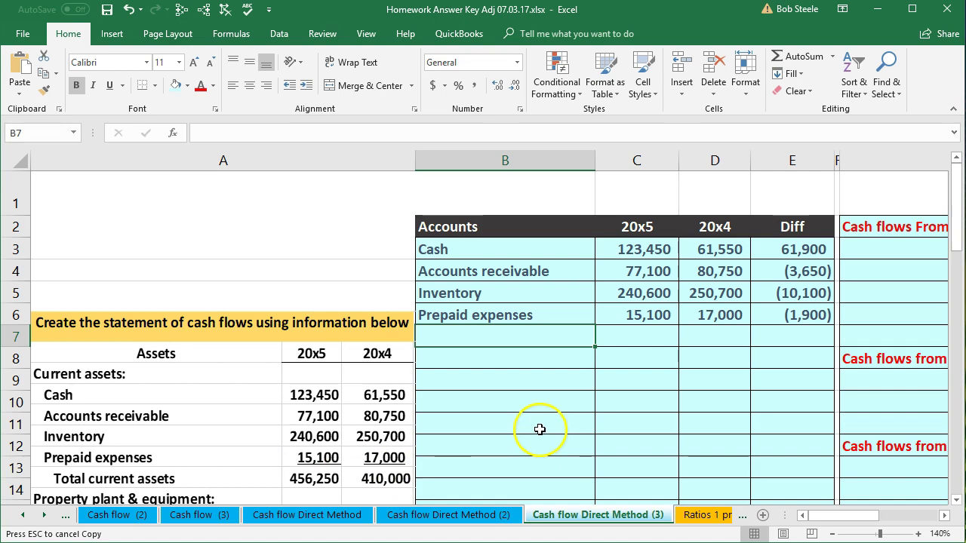
Step: Calculate the Equipment difference in cell E7 with the formula =C7-D7
scroll(539, 430, down, 2)
scroll(613, 469, down, 1)
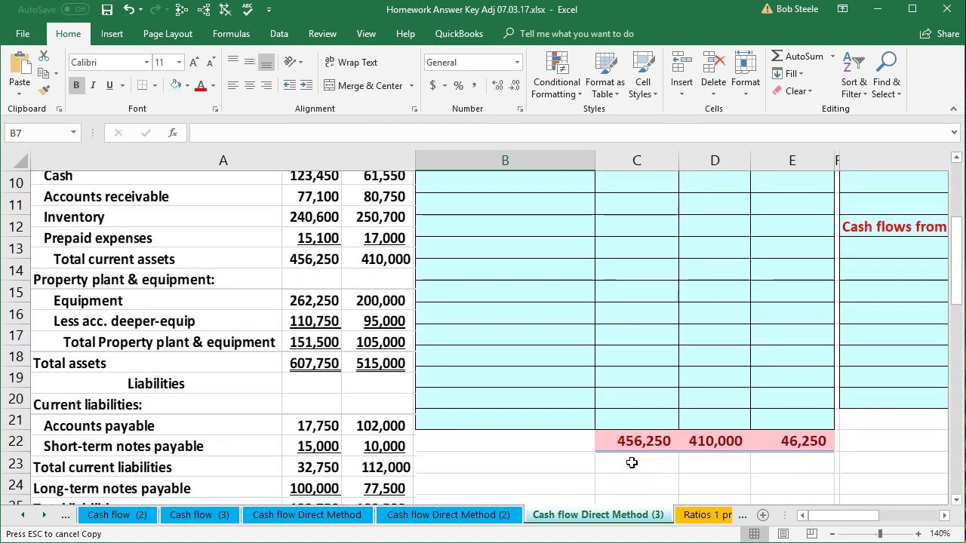
scroll(632, 462, up, 2)
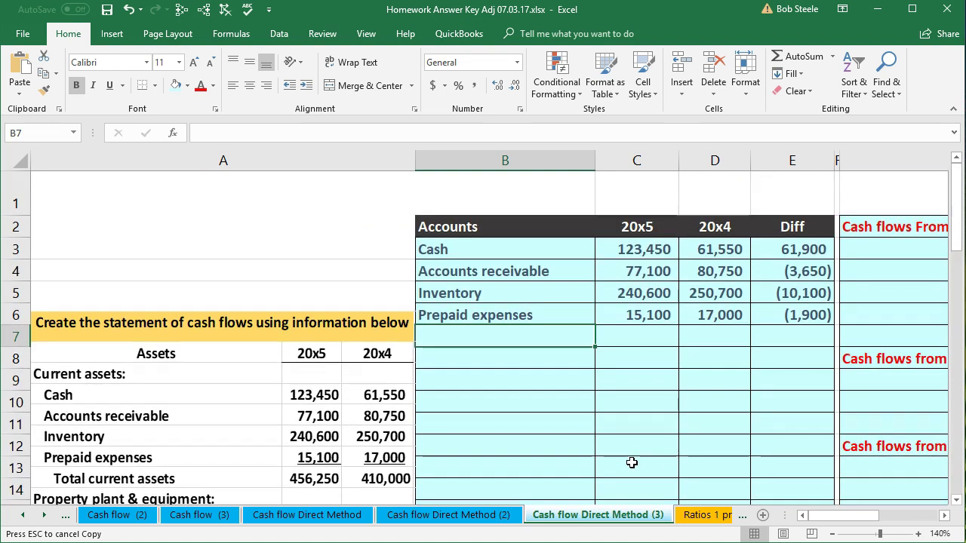
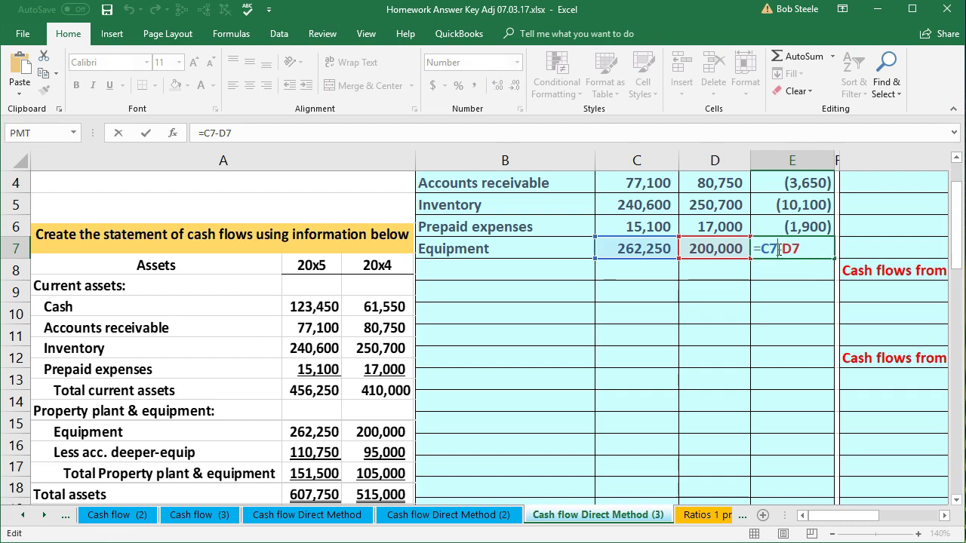
key(Return)
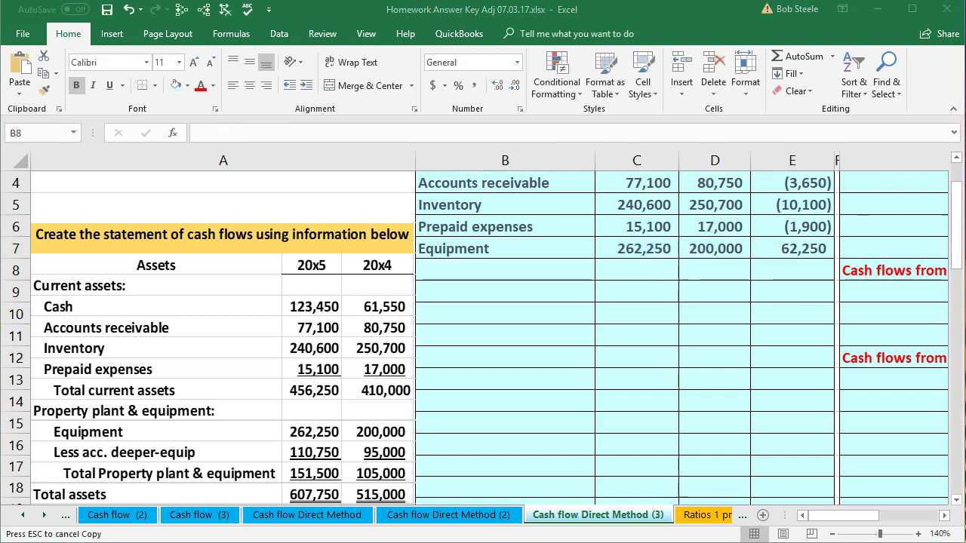
Step: Enter the account name Accum. Deeper. Equip. in cell B8, below Equipment
click(747, 341)
click(512, 265)
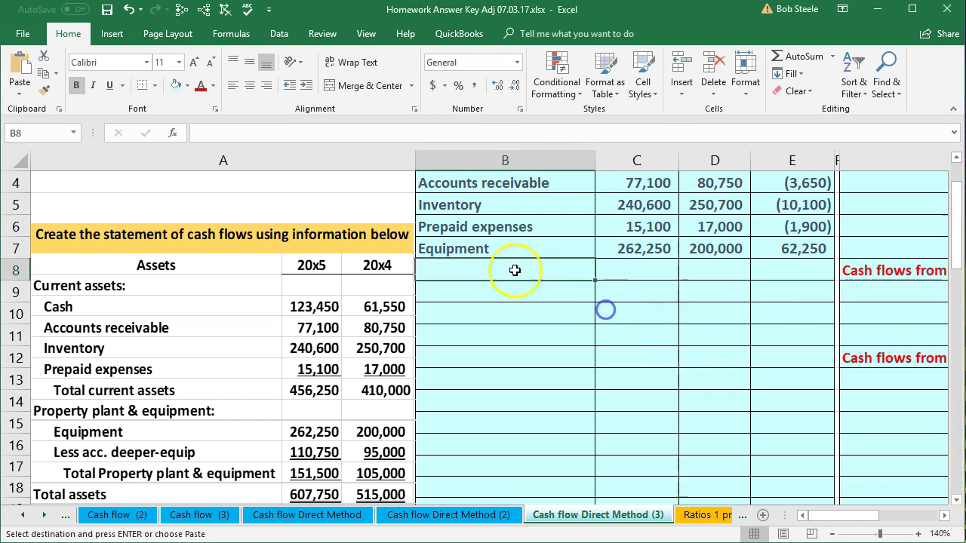
text(Aksum. Deeper. Equip.)
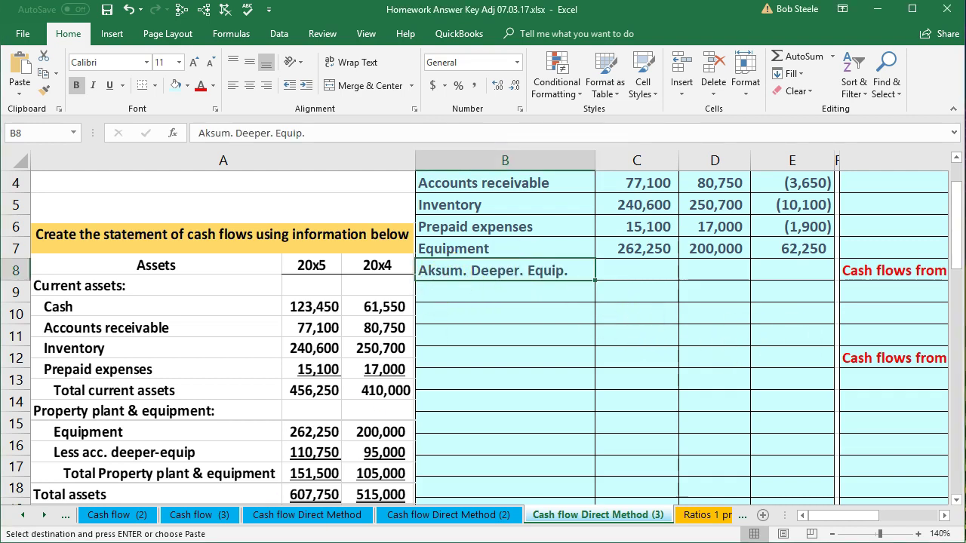
Step: Enter the accumulated depreciation balances -110750 in C8 and -95000 in D8, and calculate the difference in E8 with =C8-D8
click(636, 271)
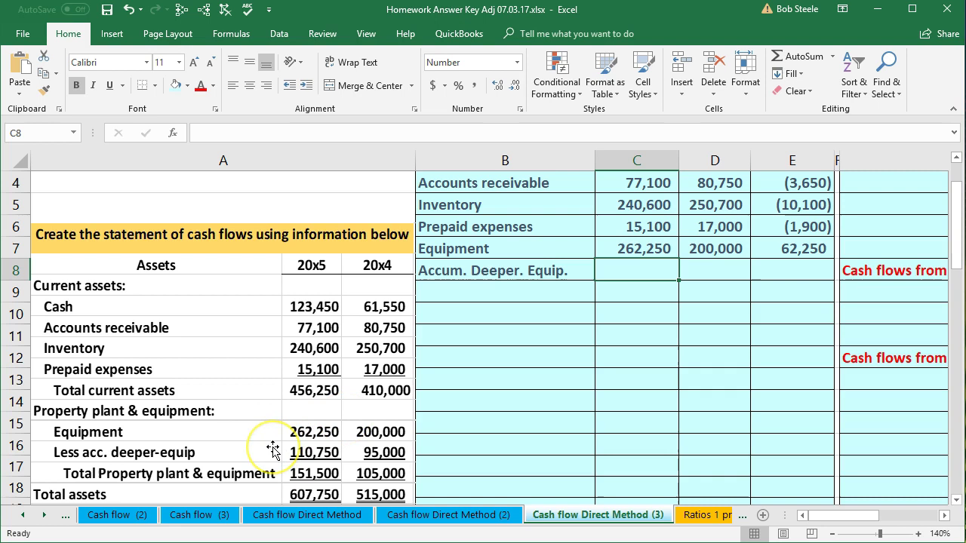
text(-110750)
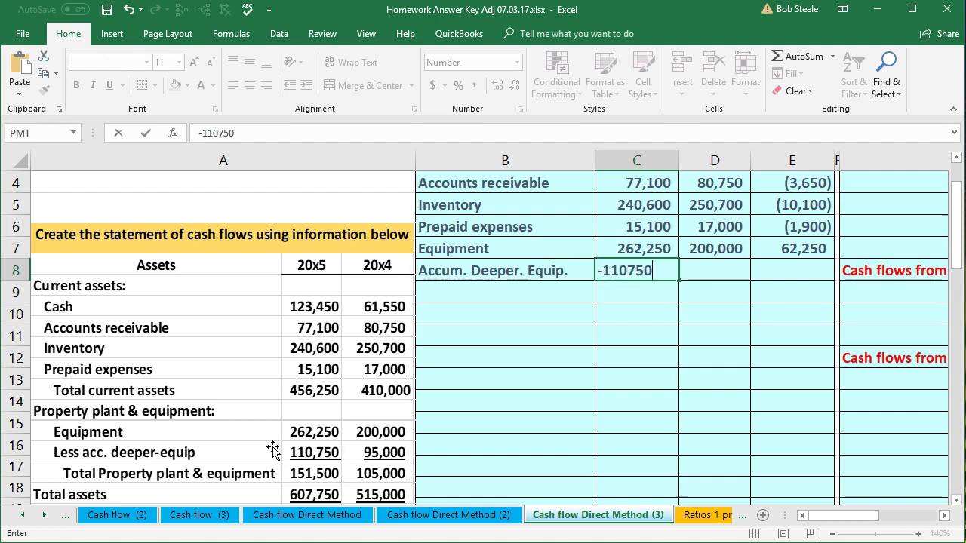
key(Tab)
text(-)
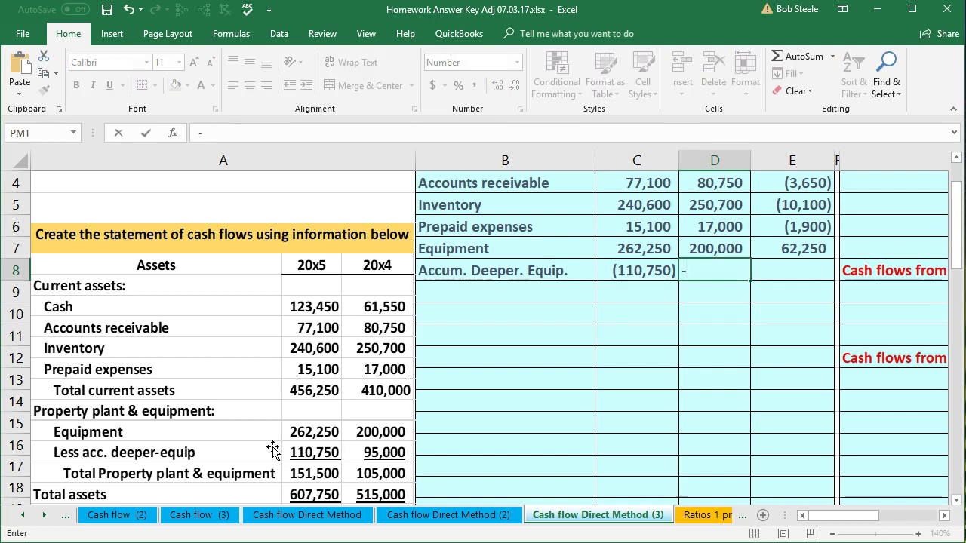
text(95000)
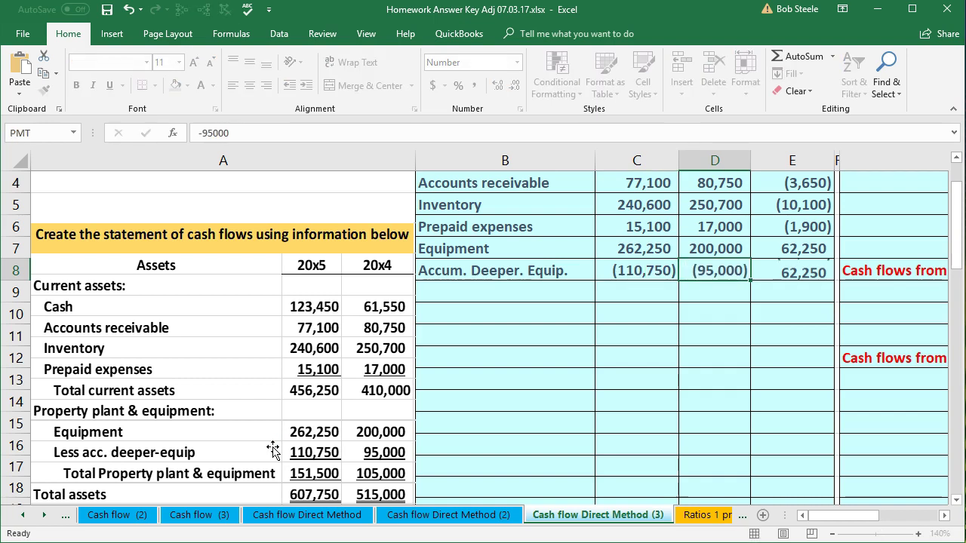
key(Tab)
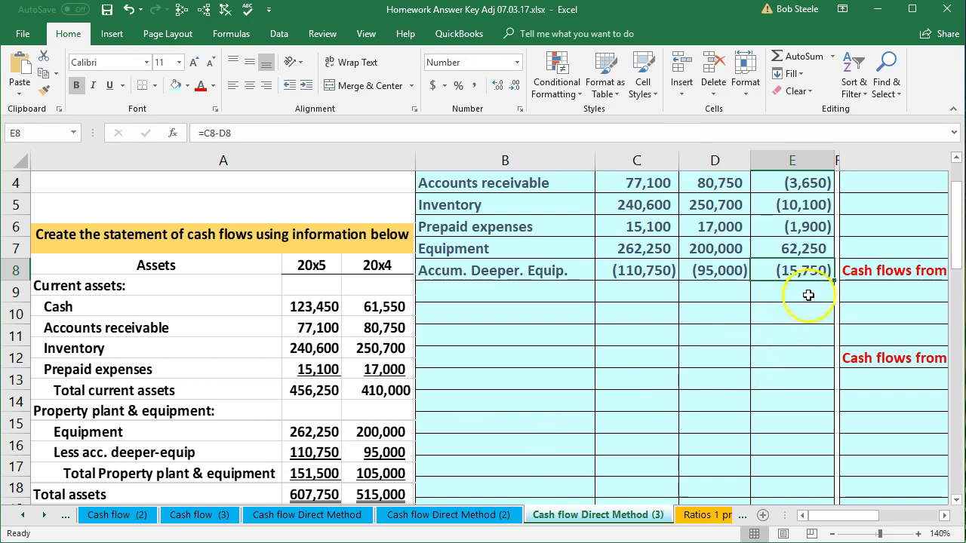
Step: Correct the account name in cell B8 to Accum. Depr. Equip
scroll(776, 323, up, 1)
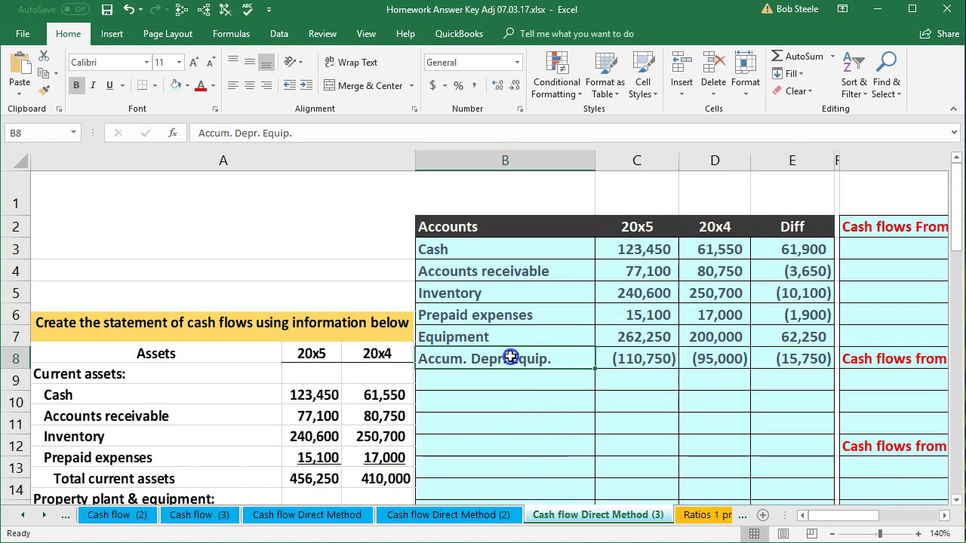
click(496, 385)
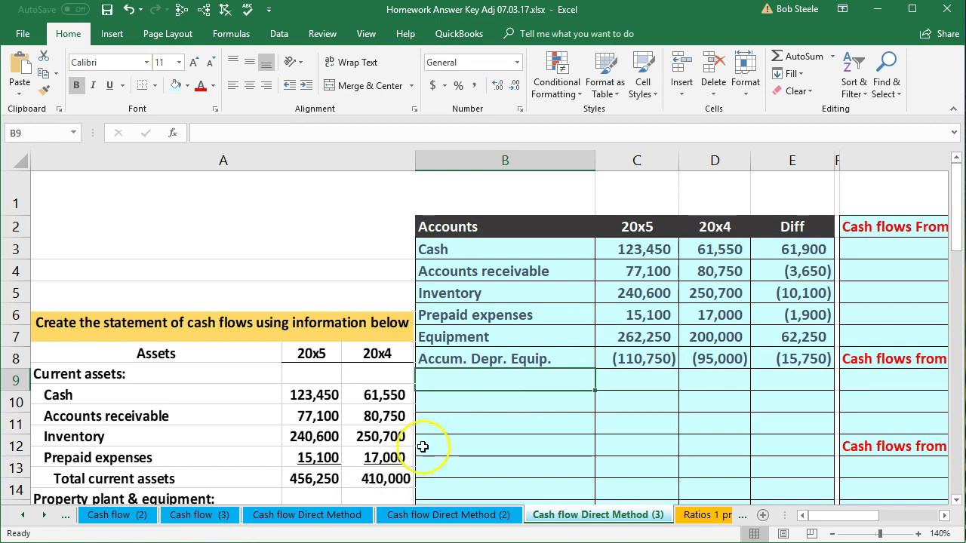
Step: Copy the account name Accounts payable from the balance sheet's current liabilities into cell B9
key(Up)
key(ctrl+c)
scroll(502, 444, down, 2)
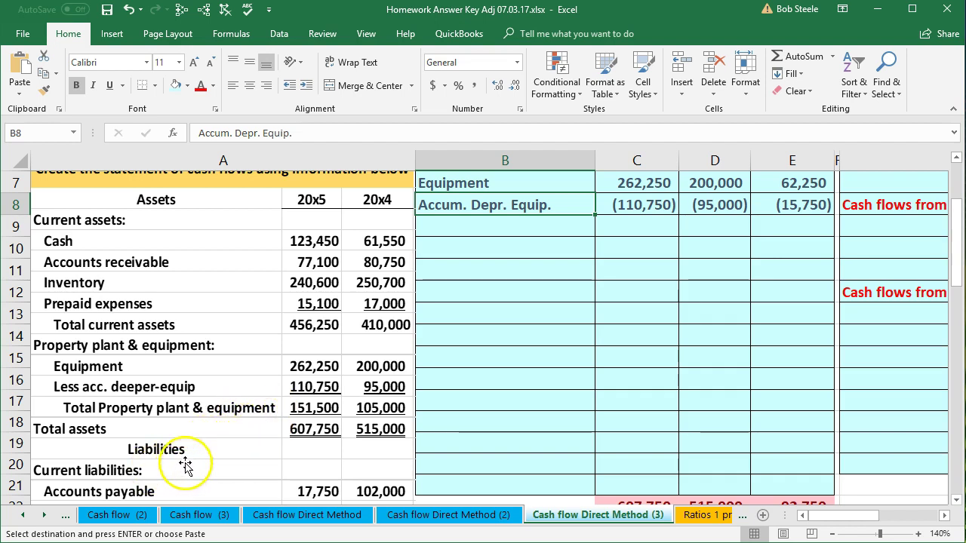
scroll(187, 461, down, 1)
scroll(270, 409, up, 1)
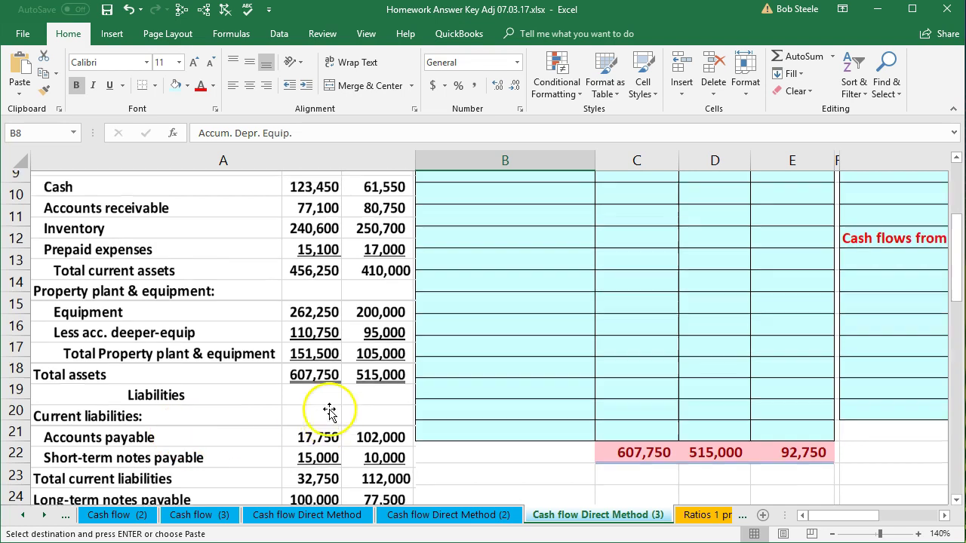
click(473, 226)
text(Accounts payable)
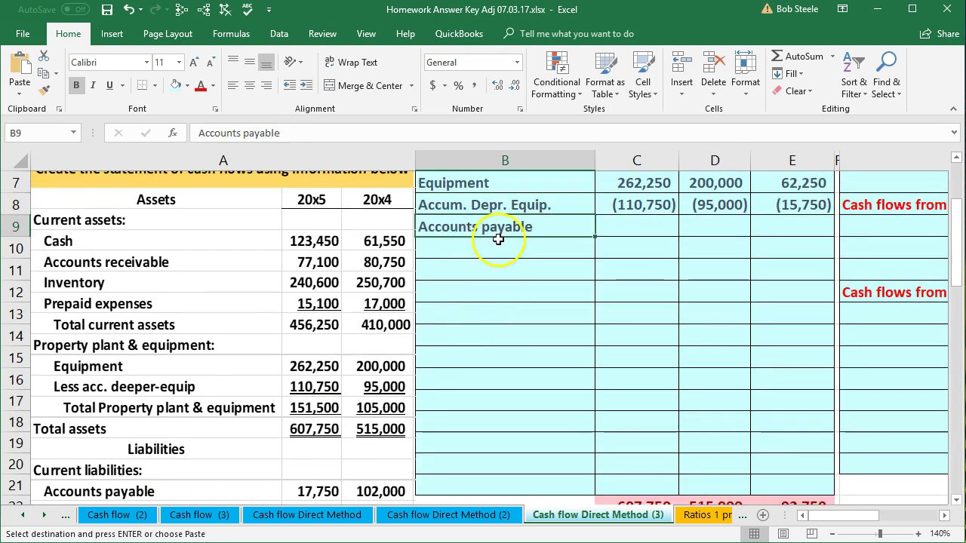
Step: Enter the Accounts payable balances -1750 in C9 and -102000 in D9, and calculate the difference in E9 with =C9-D9
key(Tab)
scroll(489, 333, down, 1)
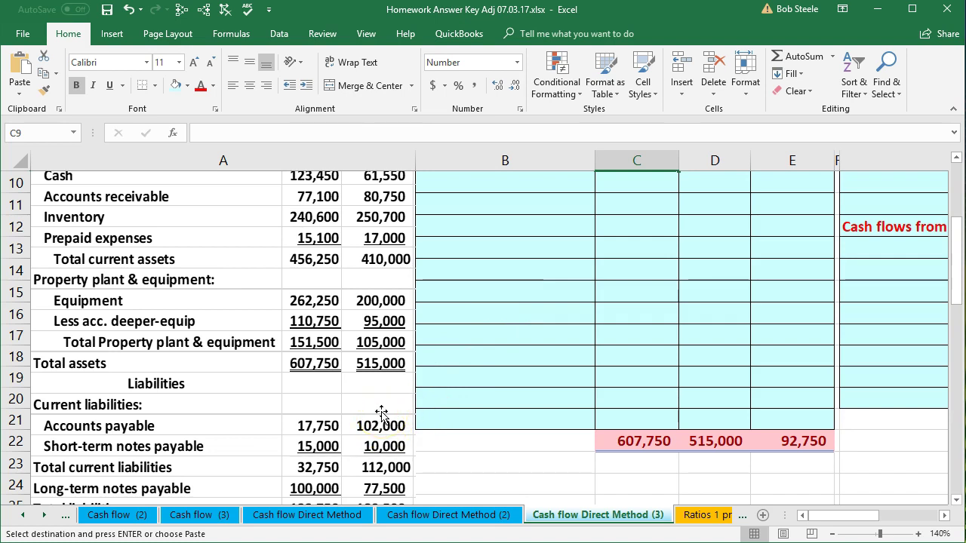
text(-1750)
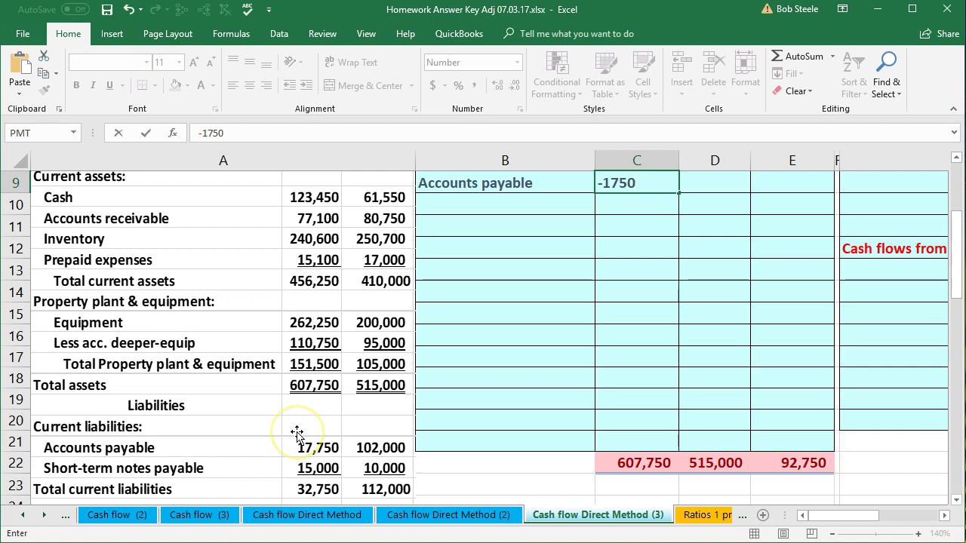
key(Tab)
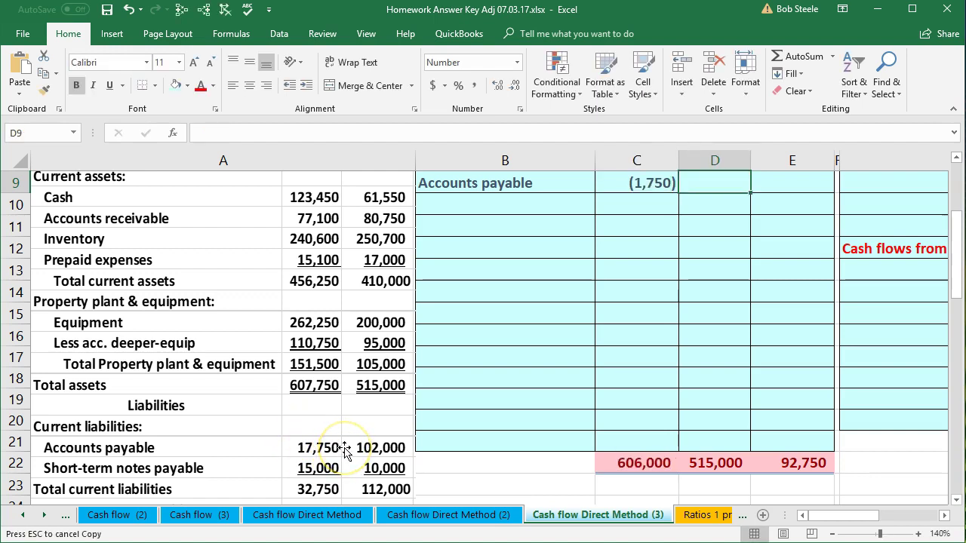
text(-102000)
key(Tab)
key(ctrl+v)
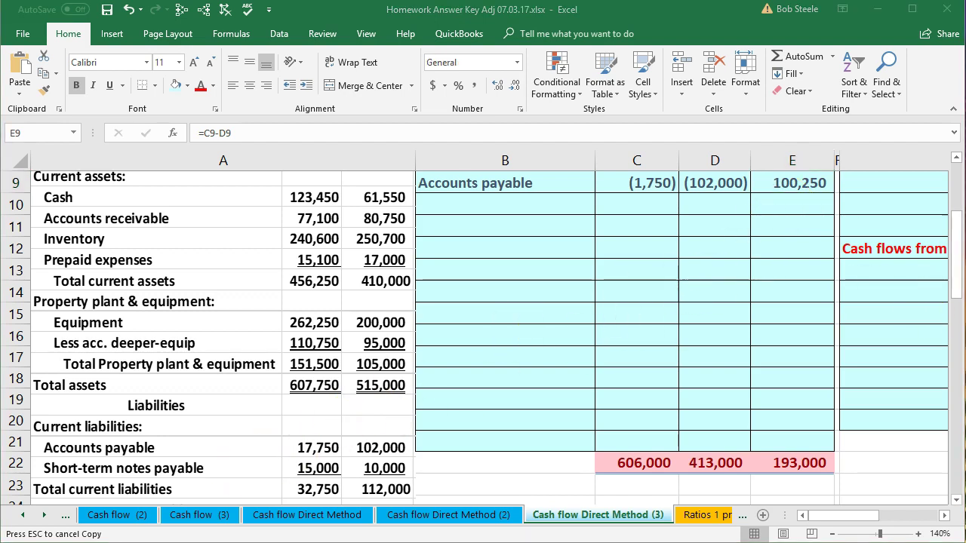
Step: Paste the account name Short-term notes payable into cell B10, below Accounts payable
click(505, 204)
key(ctrl+v)
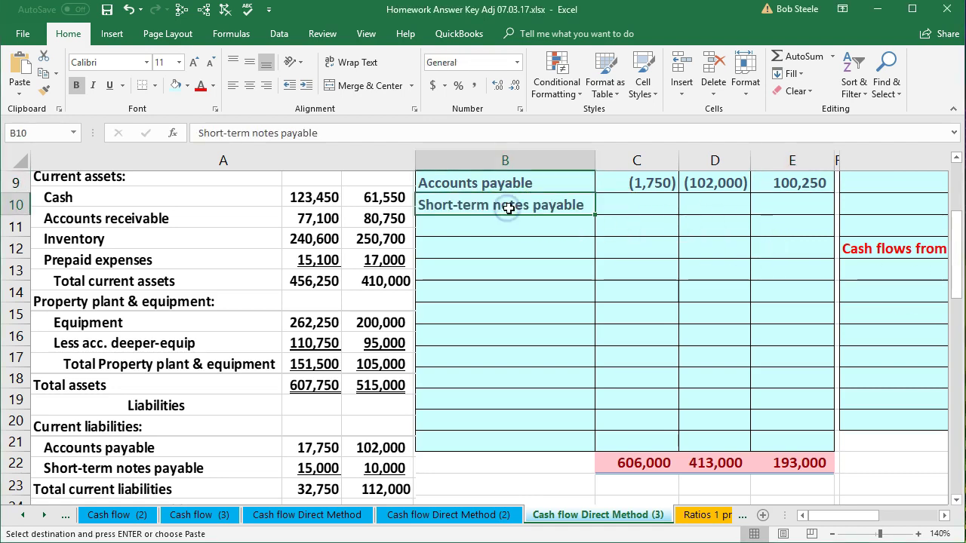
Step: Enter the Short-term notes payable balances -15000 in C10 and -1000 in D10, and calculate the difference in E10 with =C10-D10
key(Right)
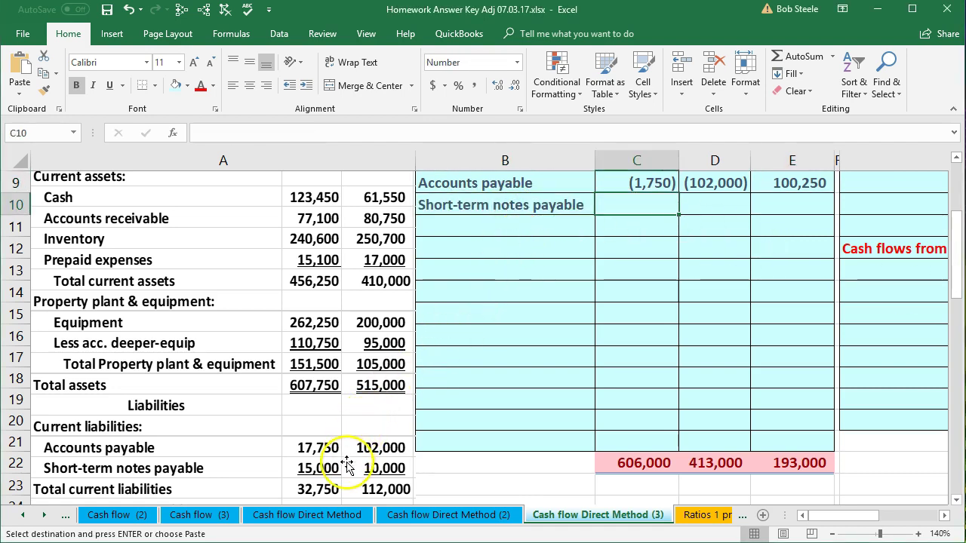
text(-15000)
key(Right)
text(-)
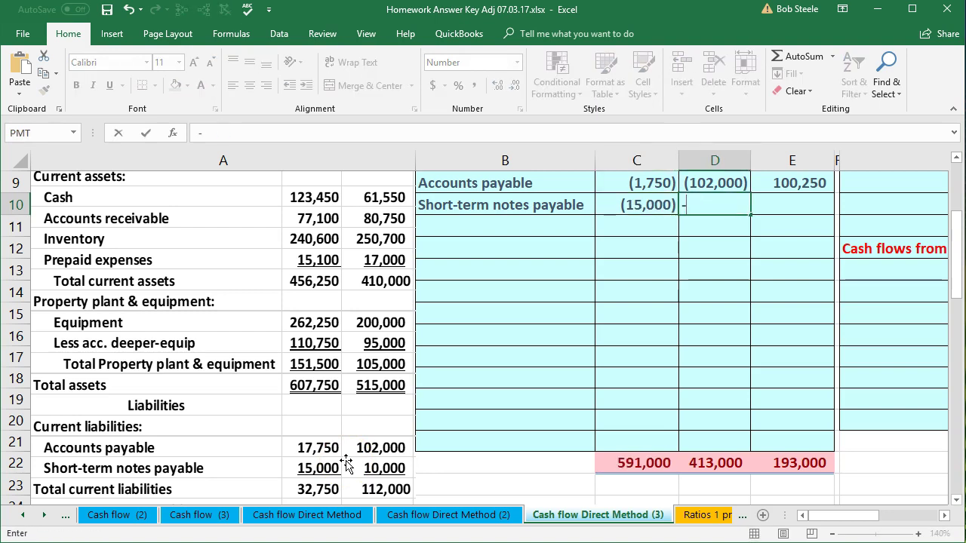
text(1000)
key(Right)
key(ctrl+v)
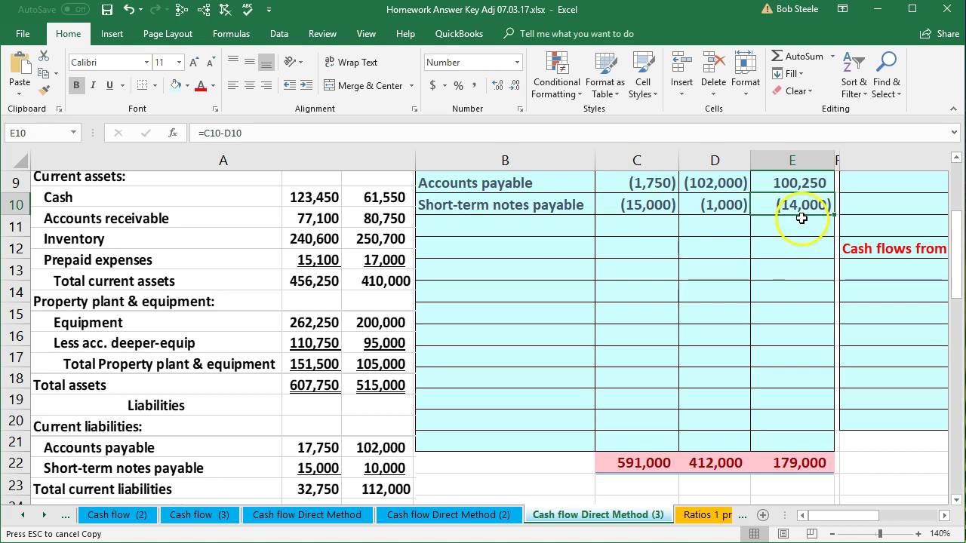
Step: Enter the account name Long -term notes payable in cell B11, below Short-term notes payable
click(576, 382)
scroll(565, 376, down, 1)
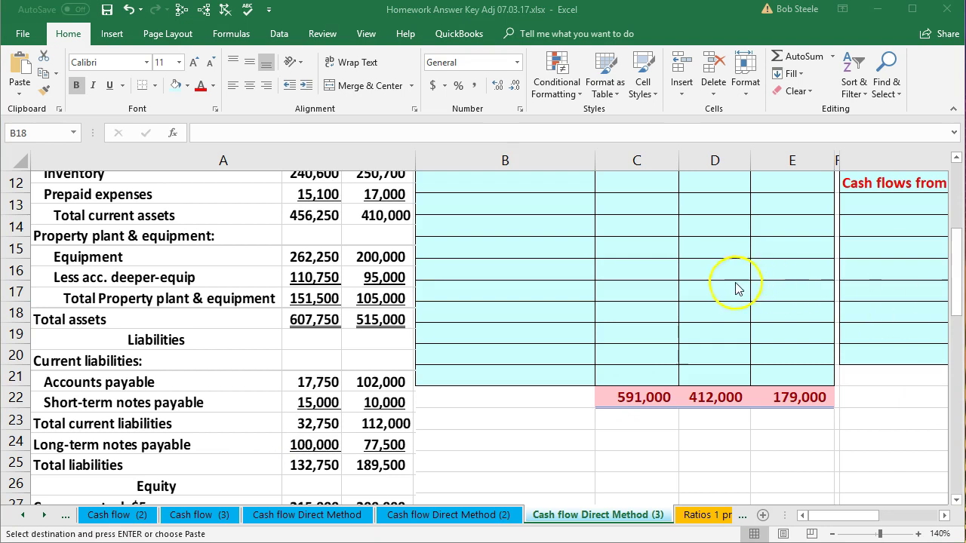
scroll(736, 281, up, 1)
click(481, 221)
key(ctrl+v)
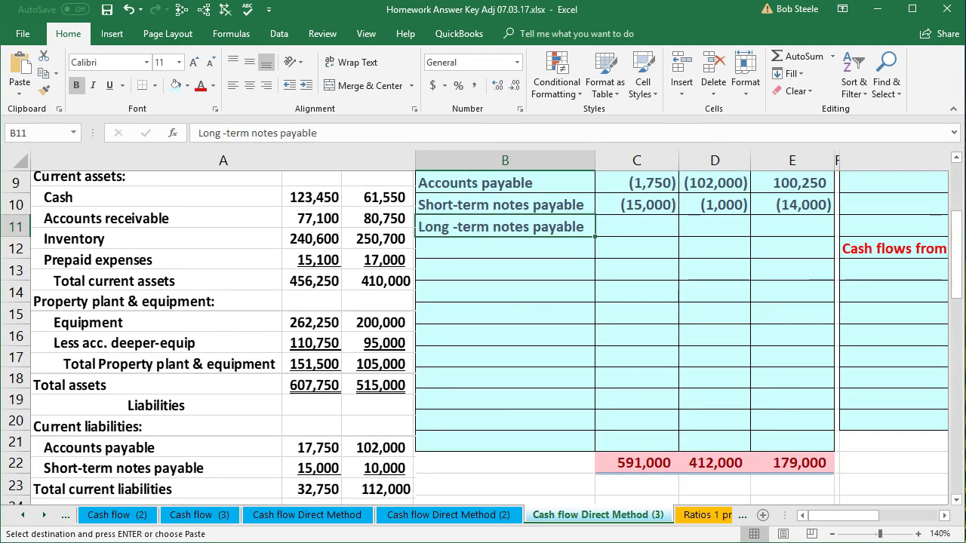
Step: Enter the long-term notes payable balances -100000 in C11 and -77500 in D11, and calculate the difference in E11 with =C11-D11
click(956, 500)
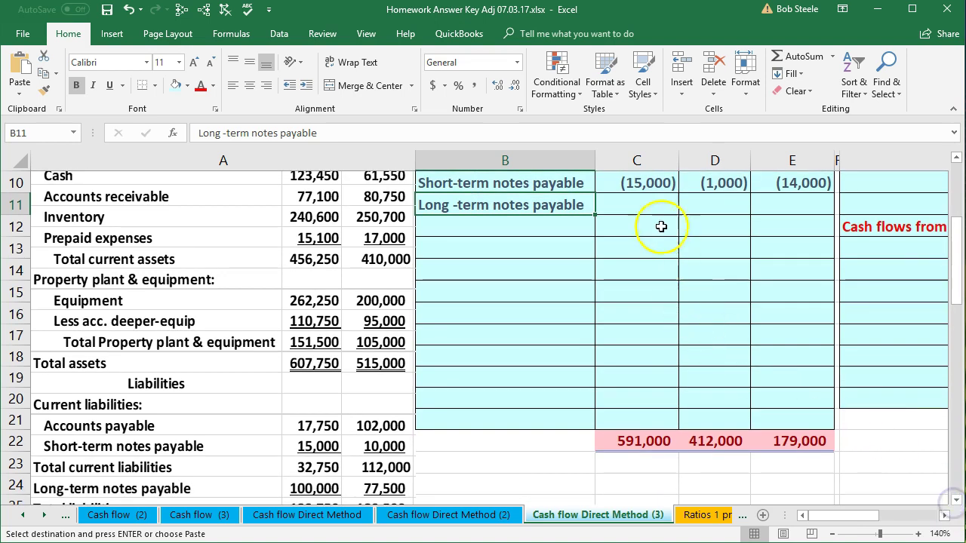
click(649, 210)
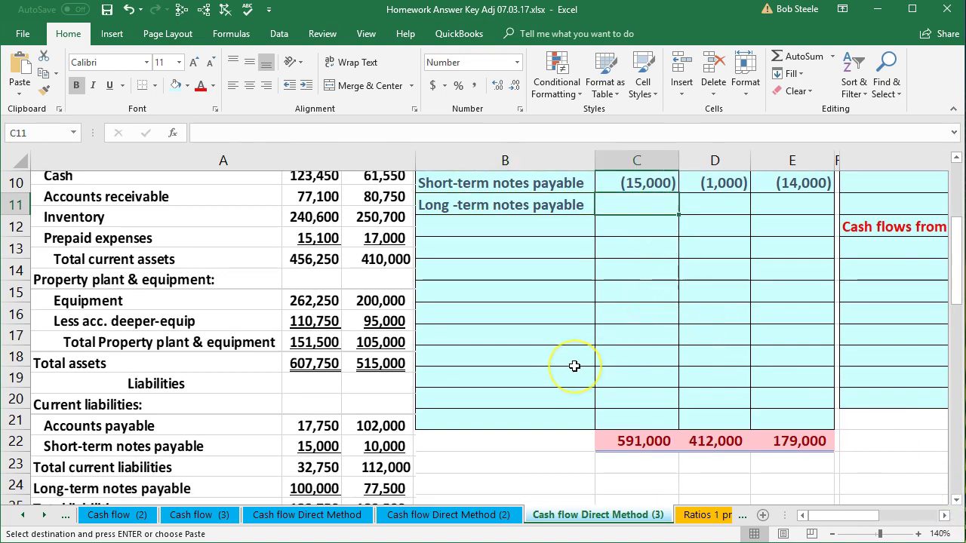
text(-10)
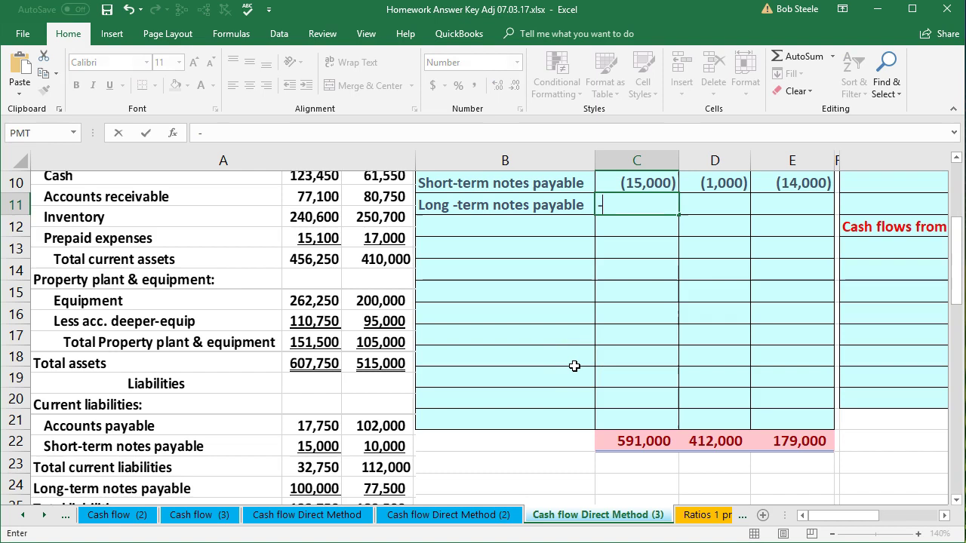
key(Tab)
text(-77500)
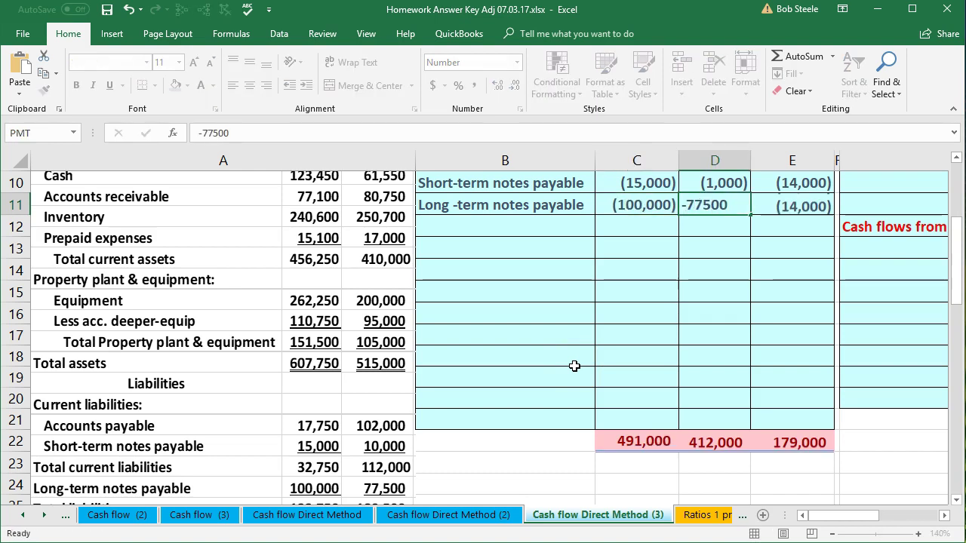
key(Tab)
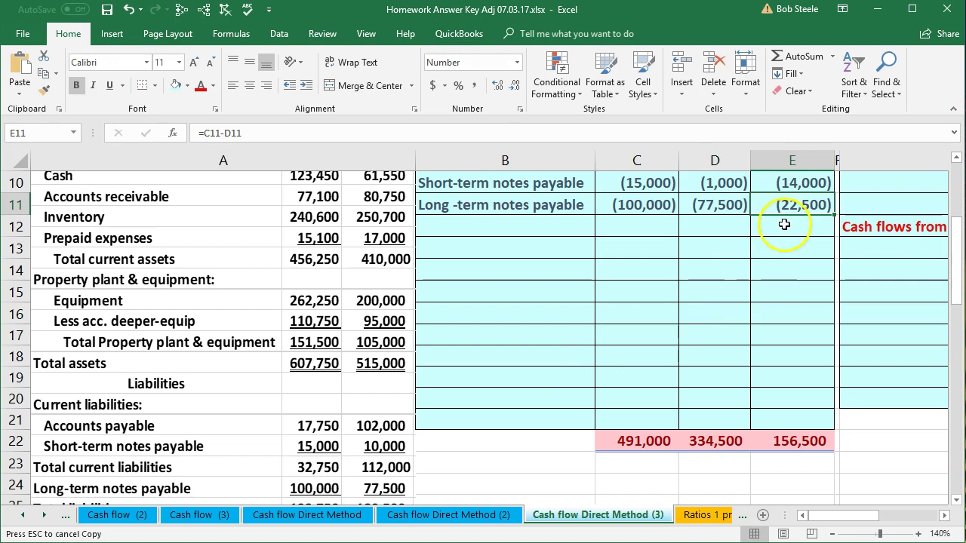
Step: Enter the account name Common stock in cell B12, taken from the balance sheet's equity section
click(508, 420)
scroll(250, 457, down, 1)
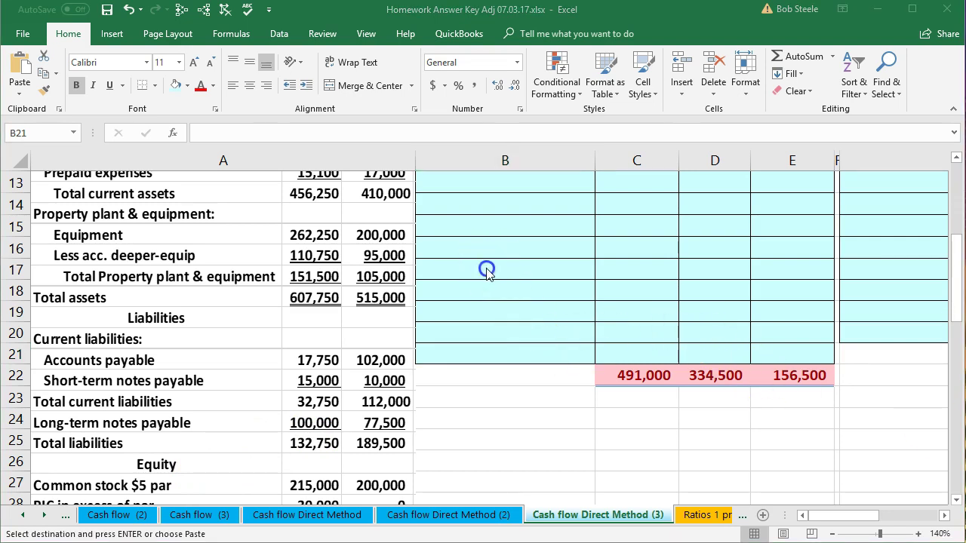
scroll(487, 268, up, 1)
click(483, 226)
text(Common stock)
Step: Enter the Common stock balances -215000 in C12 and -200000 in D12, and calculate the difference in E12 with =C12-D12
scroll(420, 403, down, 1)
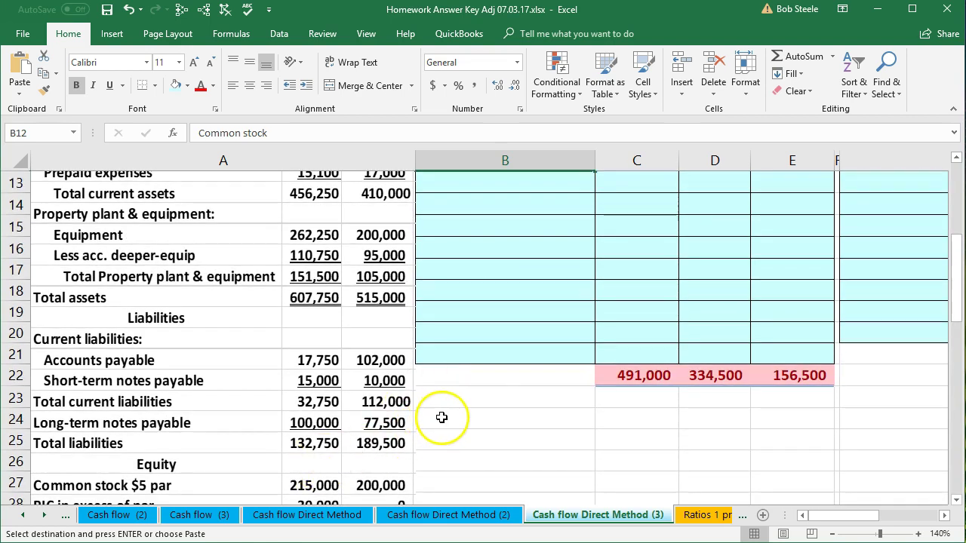
key(Right)
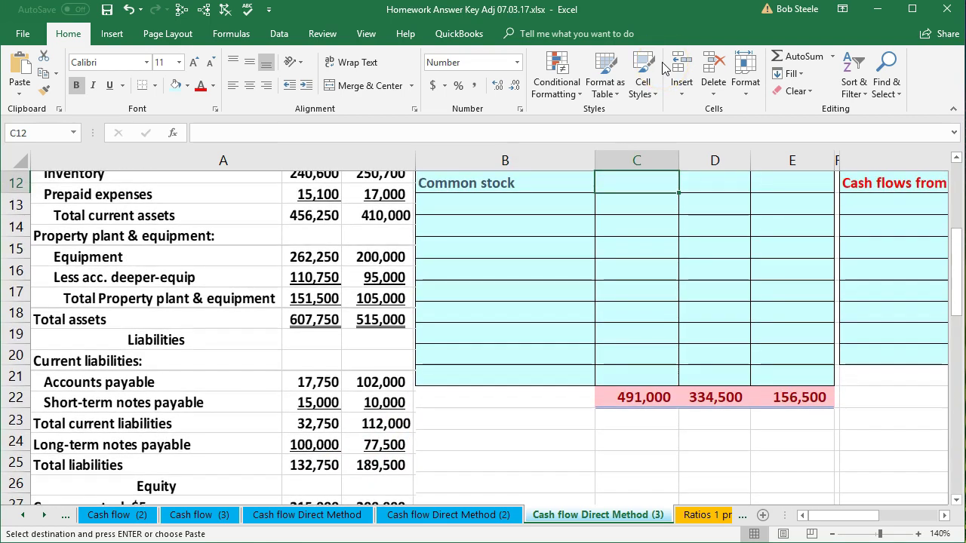
text(-21)
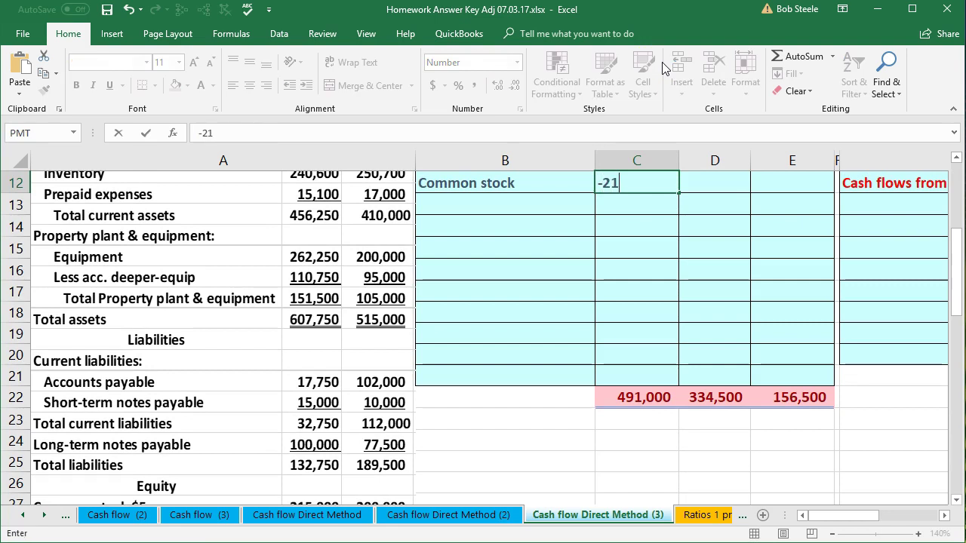
text(5000)
key(Tab)
text(-)
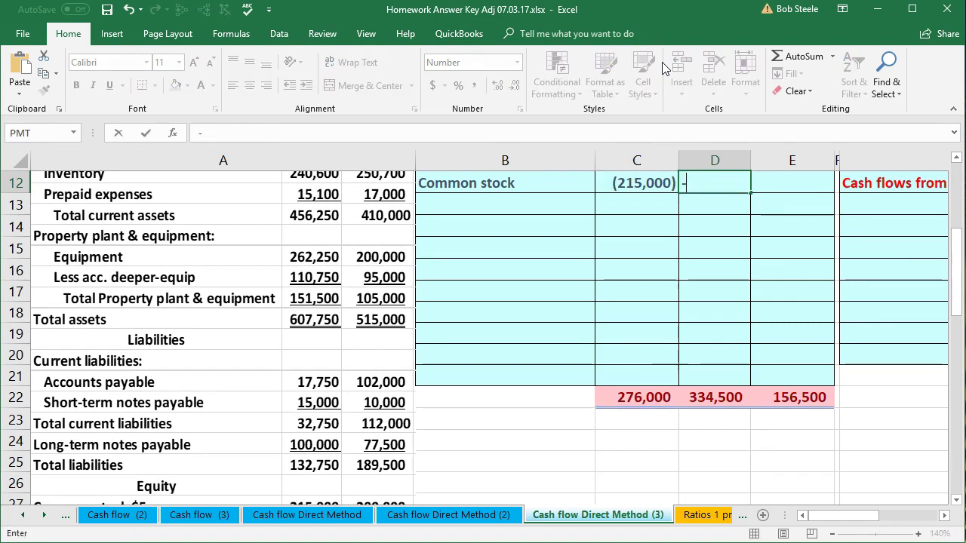
text(200000)
key(Tab)
key(ctrl+v)
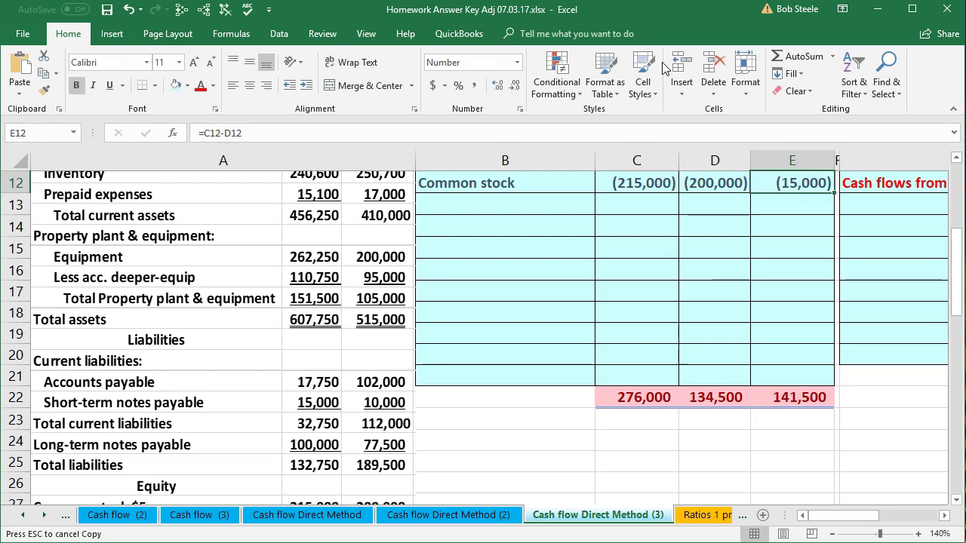
key(Return)
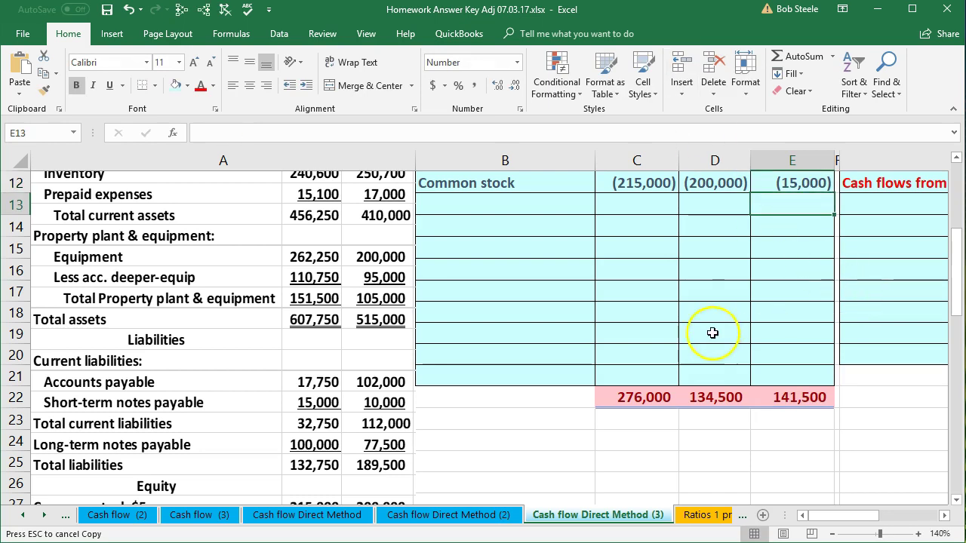
Step: Enter the account name Paid-in capital in cell B13, below Common stock
scroll(611, 362, down, 1)
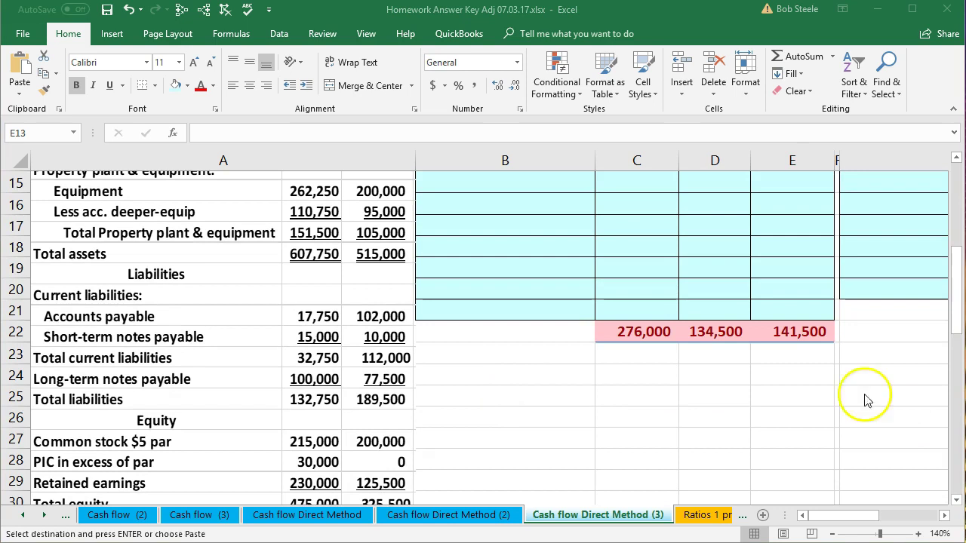
scroll(493, 311, up, 1)
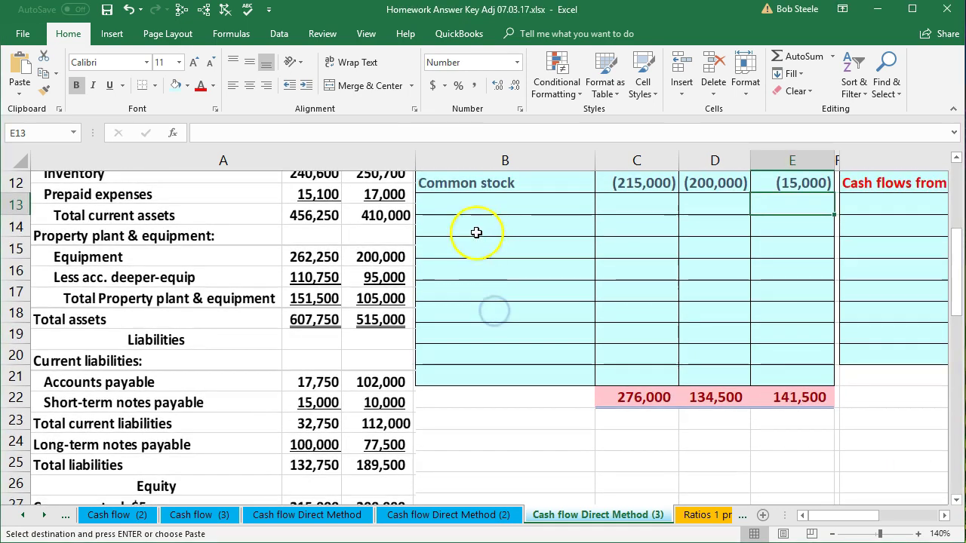
click(494, 206)
text(Paid-in capital)
Step: Enter the Paid-in capital balances -30000 in C13 and 0 in D13, and calculate their difference in E13
click(649, 201)
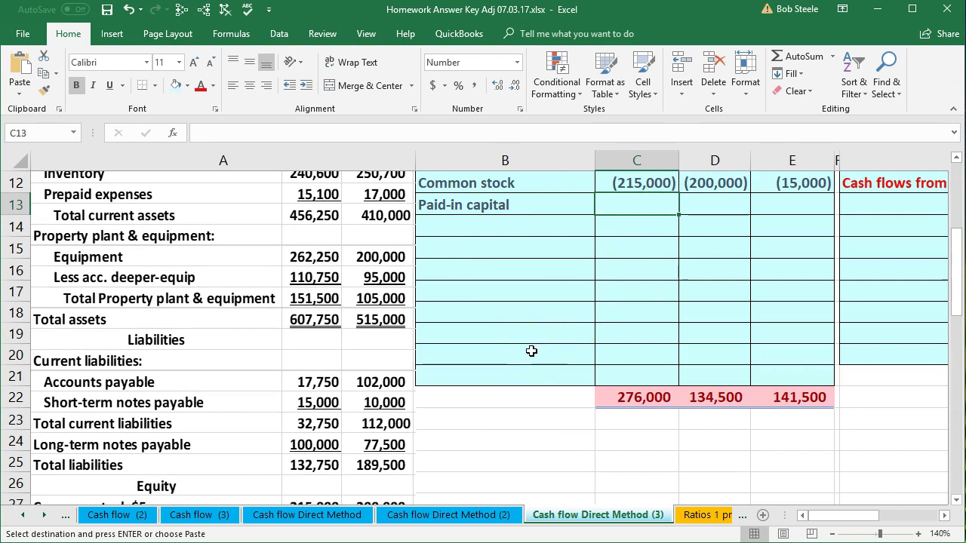
scroll(531, 351, down, 1)
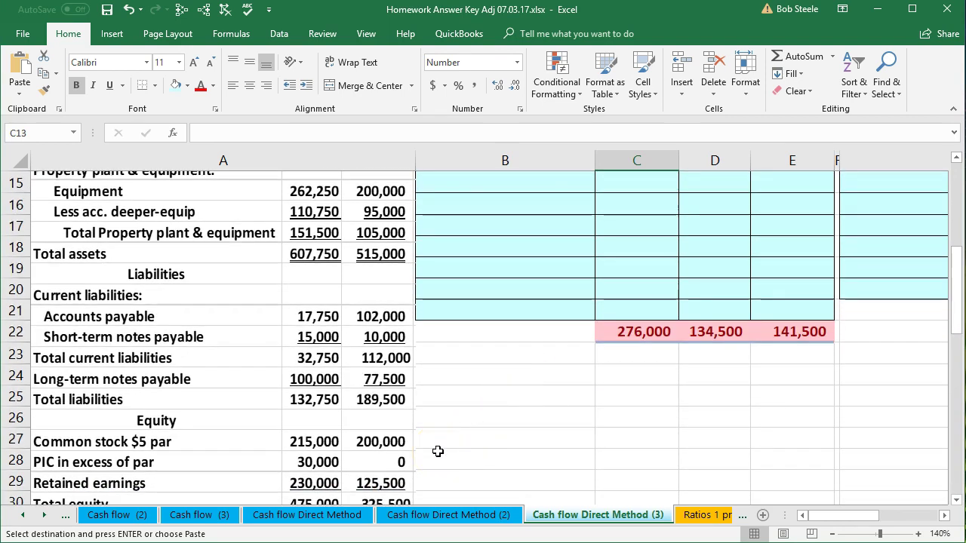
scroll(526, 446, up, 1)
text(-30000)
key(Return)
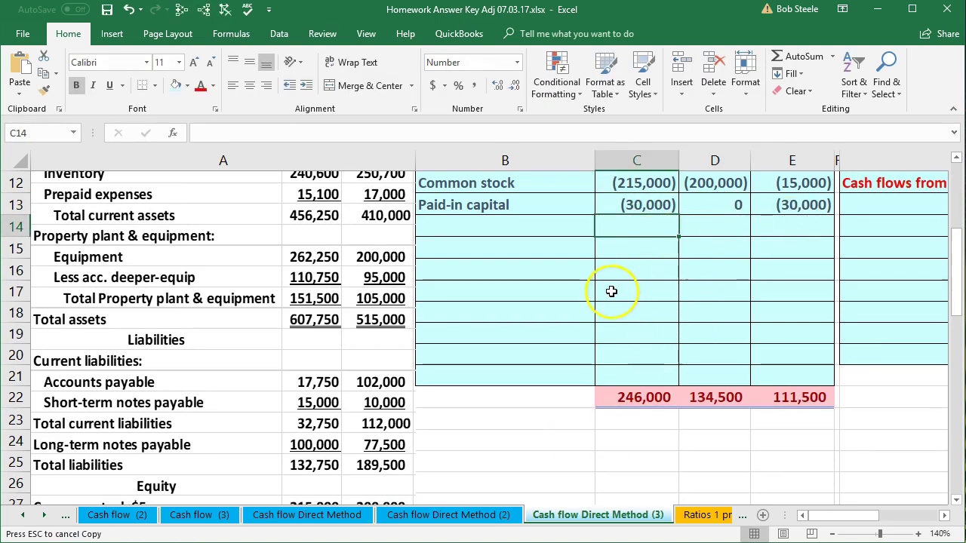
Step: Enter the account name Retained earnings in cell B14, below Paid-in capital
scroll(612, 291, down, 1)
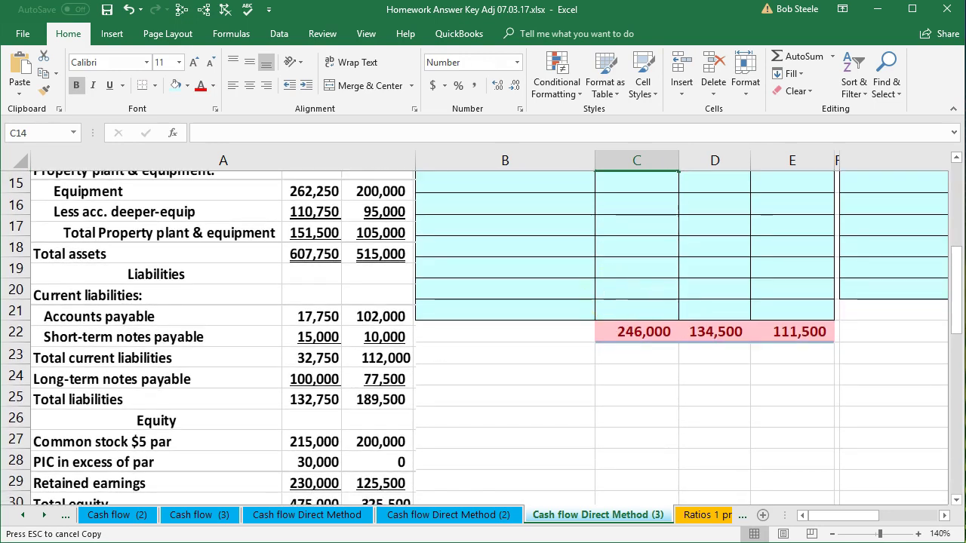
click(547, 220)
scroll(531, 248, up, 1)
text(Retained earnings)
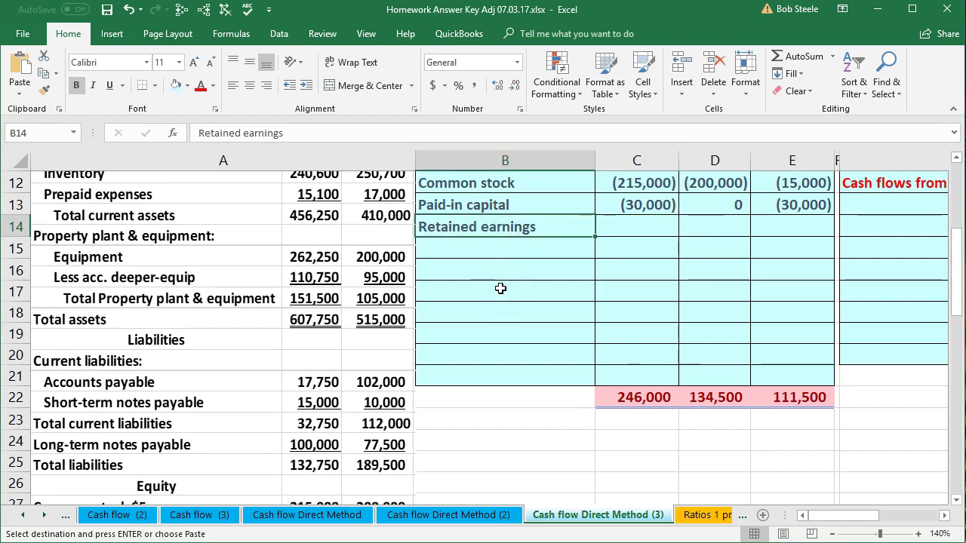
Step: Enter the Retained earnings balances -230000 in C14 and -125000 in D14, and calculate the difference in E14 with =C14-D14
scroll(502, 305, down, 2)
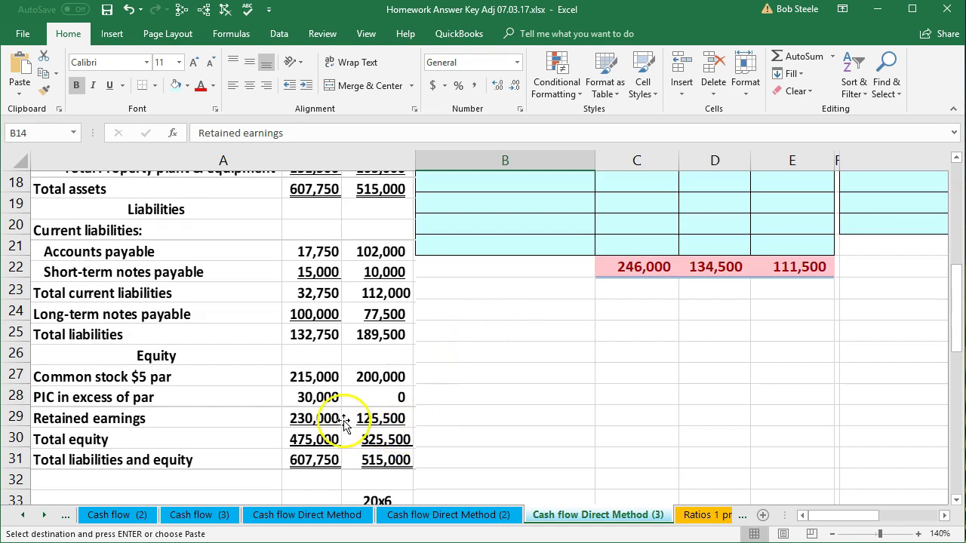
scroll(627, 392, up, 1)
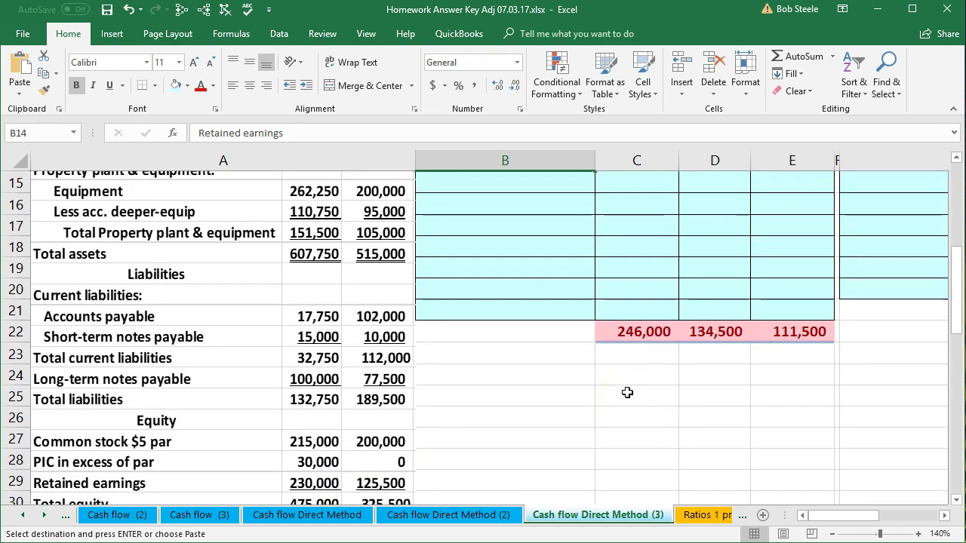
scroll(627, 392, up, 1)
click(643, 223)
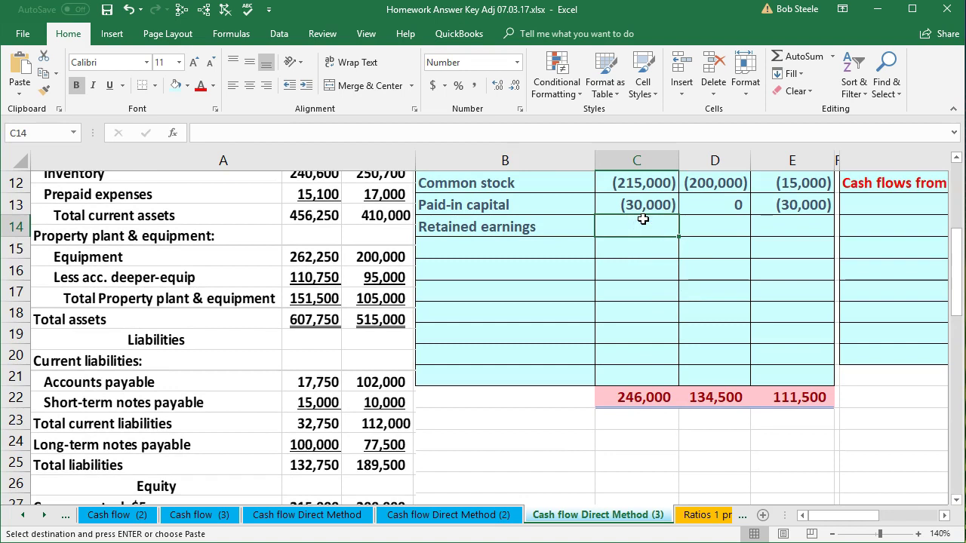
text(-230000)
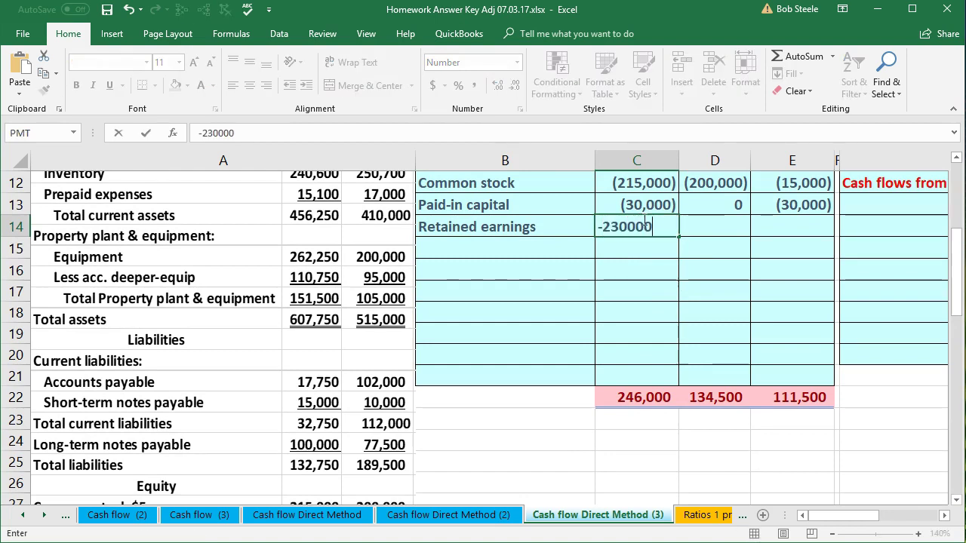
key(Tab)
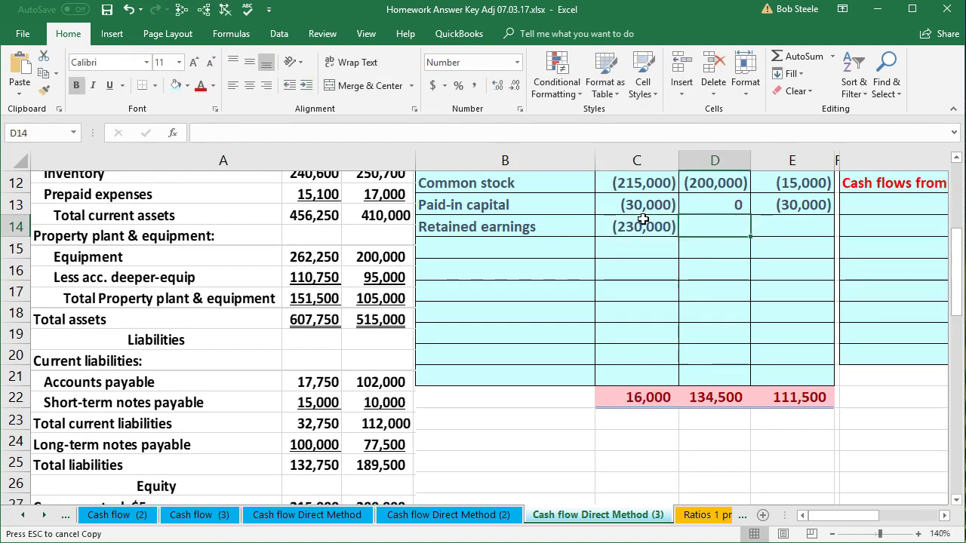
scroll(587, 309, down, 2)
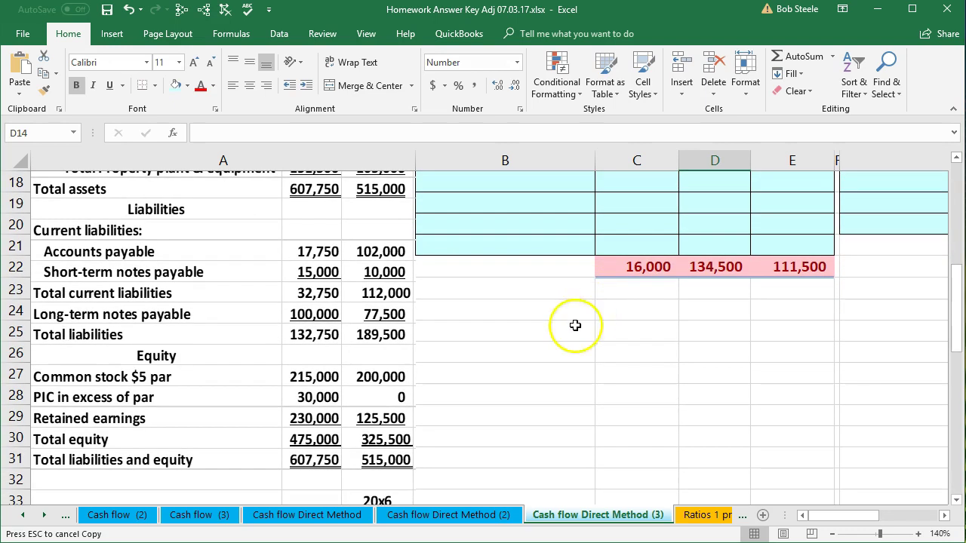
scroll(502, 374, up, 2)
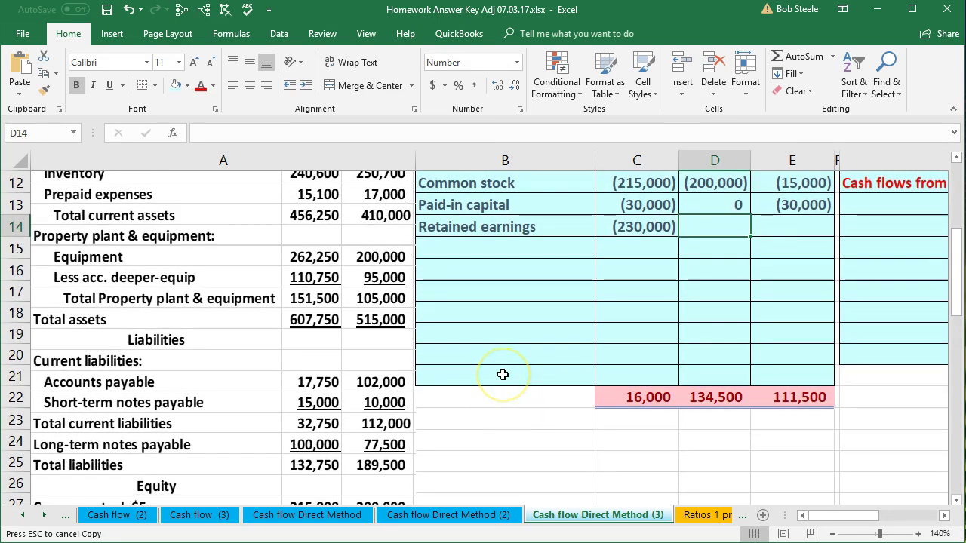
text(-125000)
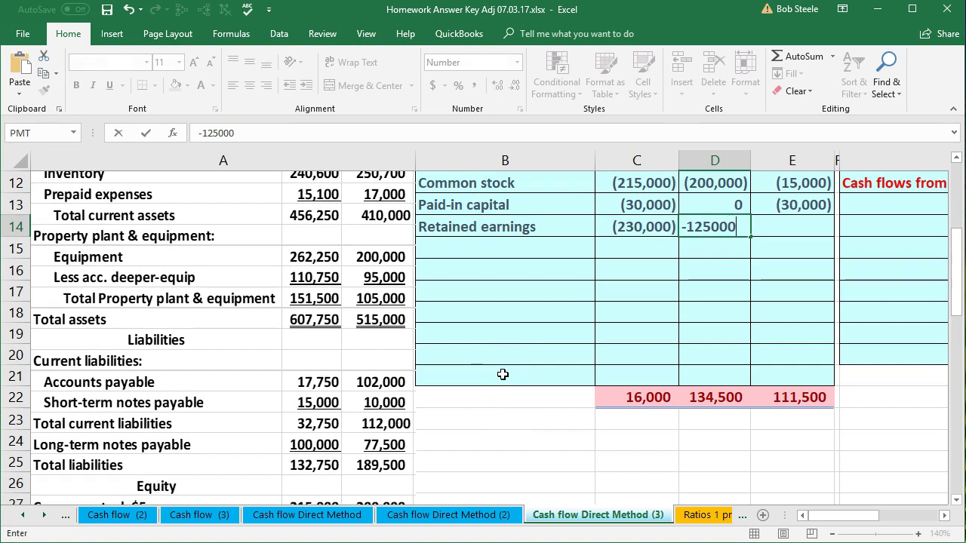
key(Tab)
key(ctrl+c)
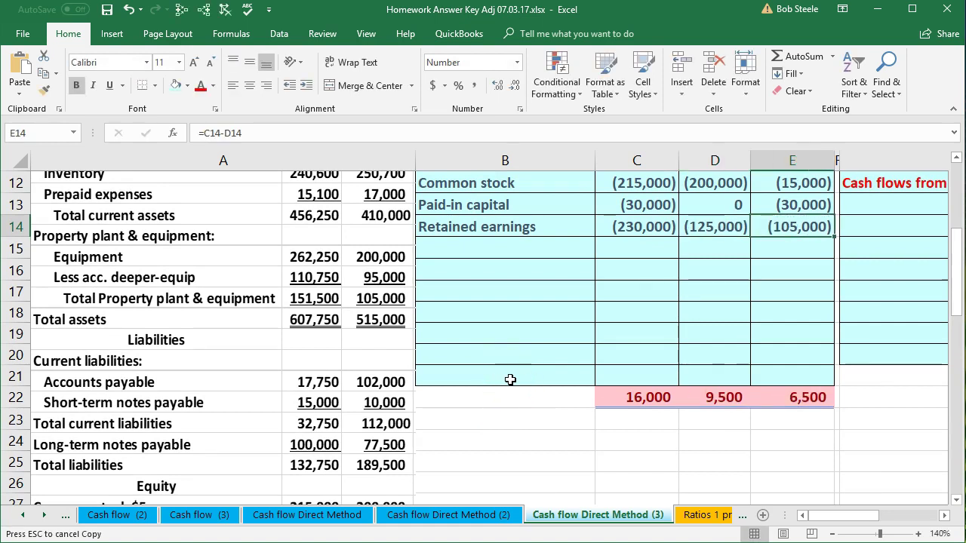
Step: Check the 20x5 balances against the balance sheet and correct Accounts payable in C9 to -17750
scroll(510, 379, down, 2)
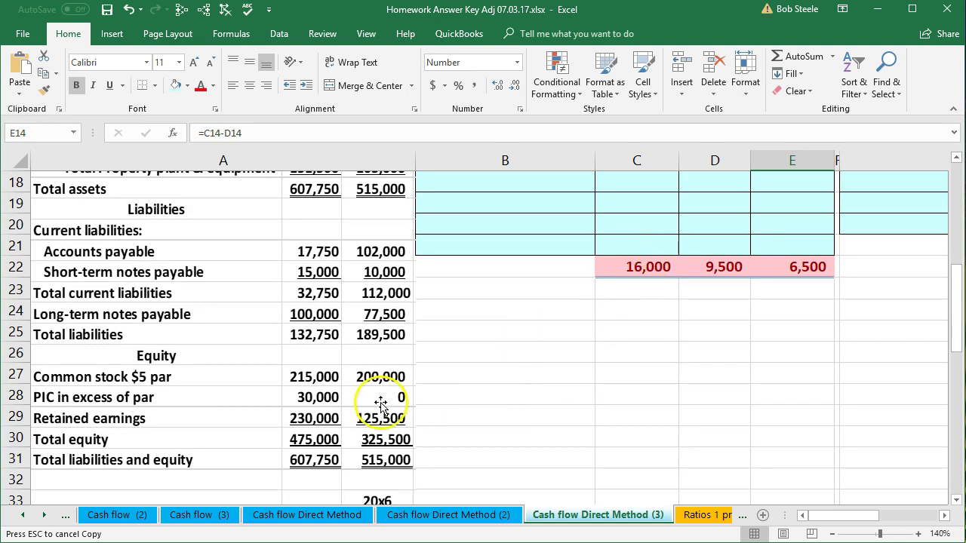
scroll(619, 302, up, 5)
click(618, 290)
scroll(618, 290, up, 1)
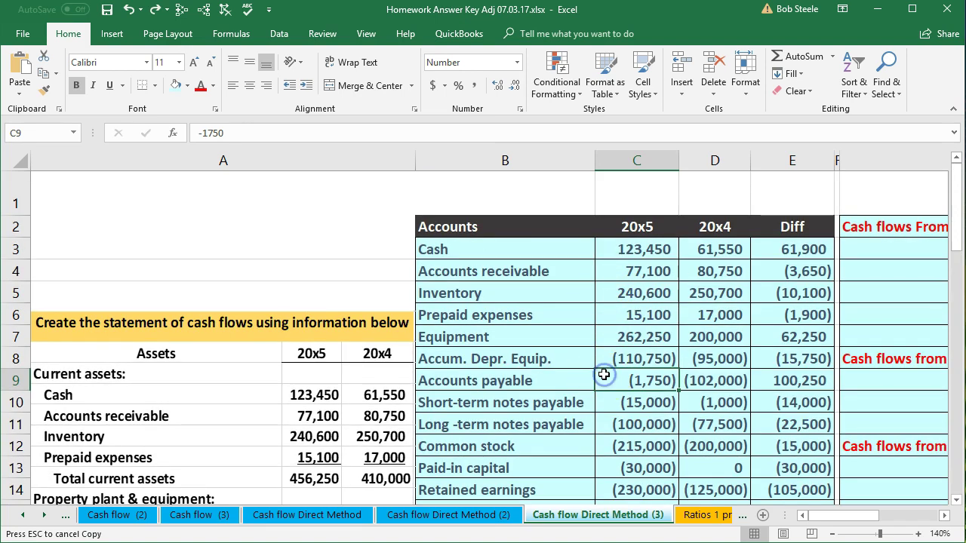
scroll(603, 375, down, 3)
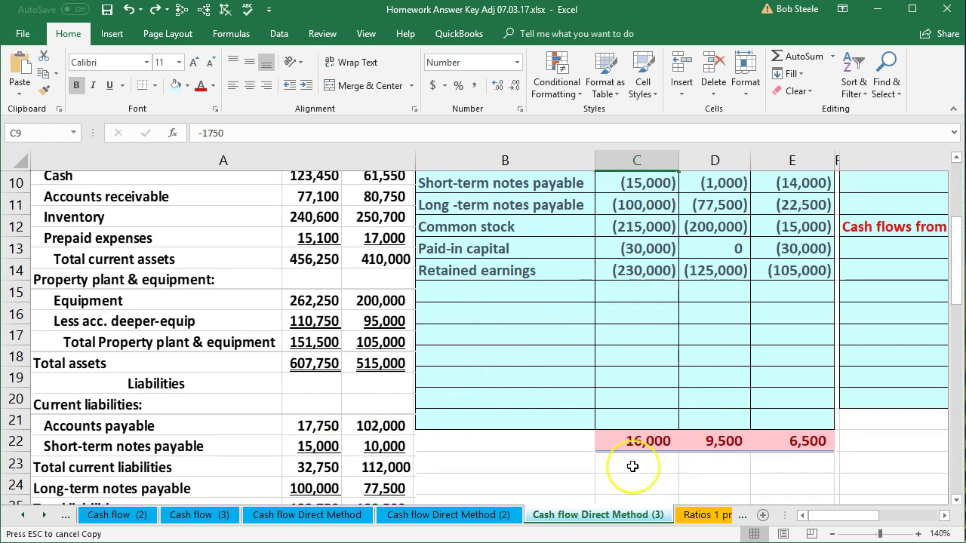
scroll(628, 468, up, 1)
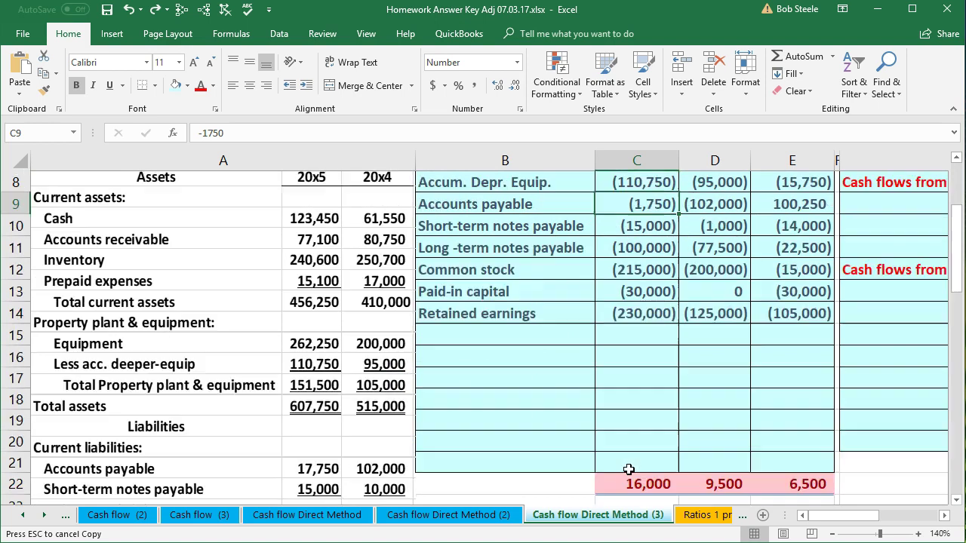
scroll(560, 371, down, 1)
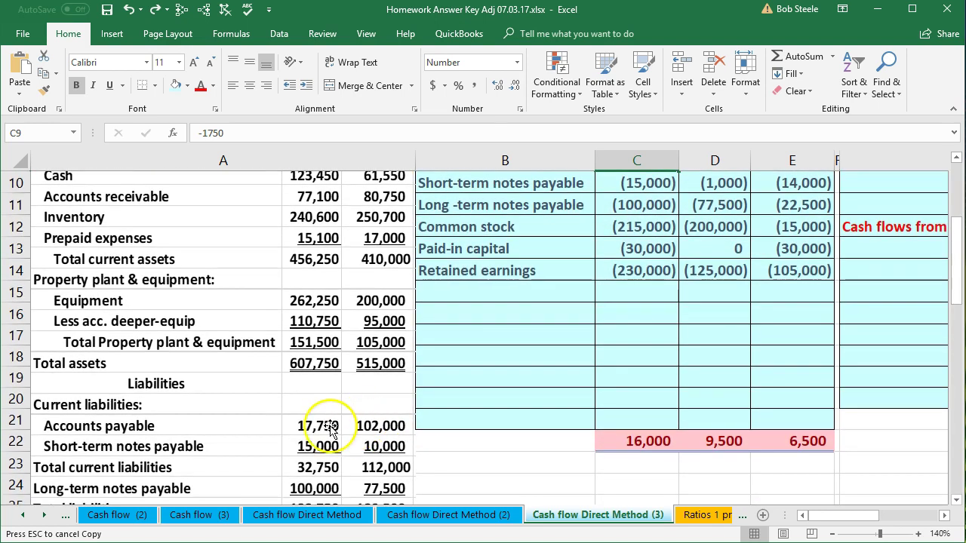
scroll(579, 329, up, 1)
double_click(647, 225)
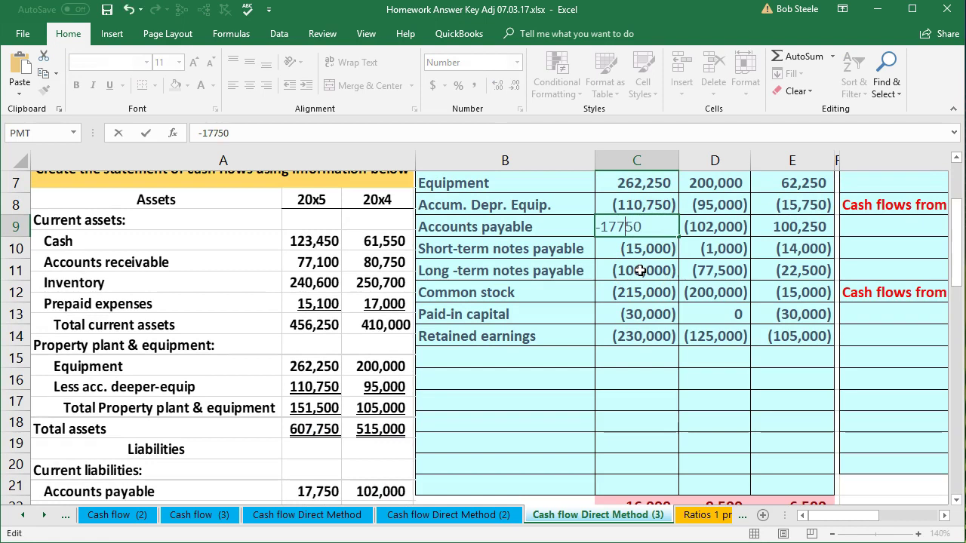
click(616, 227)
text(7)
key(Return)
Step: Check the 20x4 balances against the column total and correct Short-term notes payable in D10 to -10000
scroll(643, 427, down, 1)
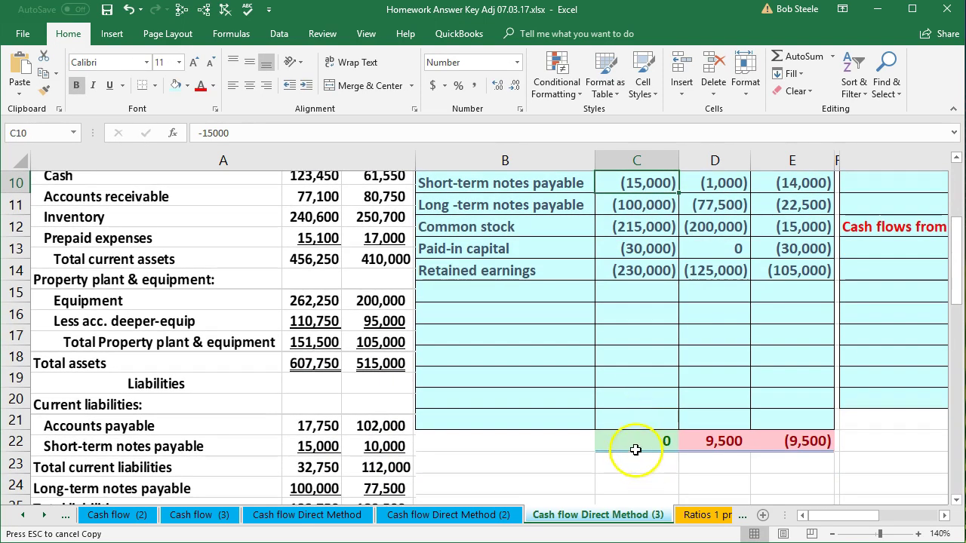
click(628, 440)
click(711, 442)
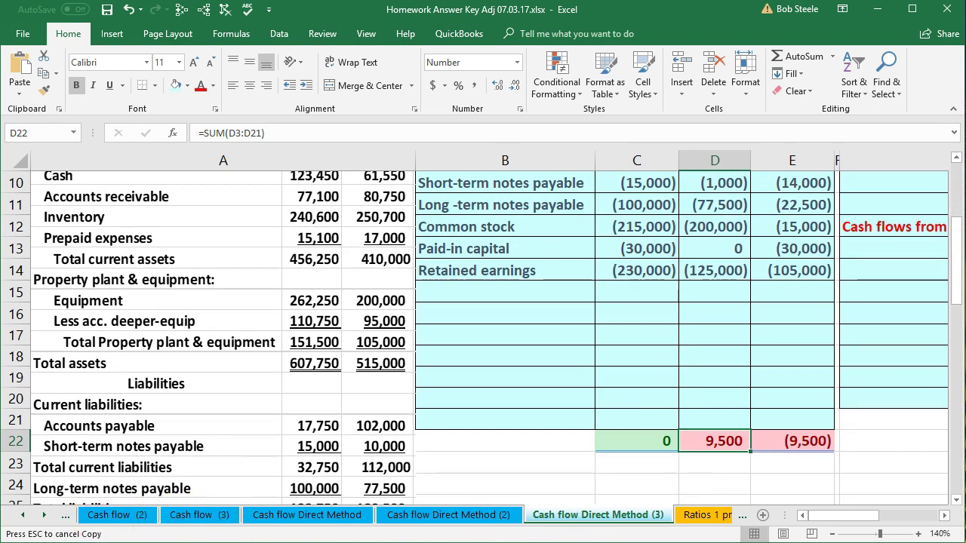
scroll(701, 408, up, 3)
click(709, 401)
click(693, 413)
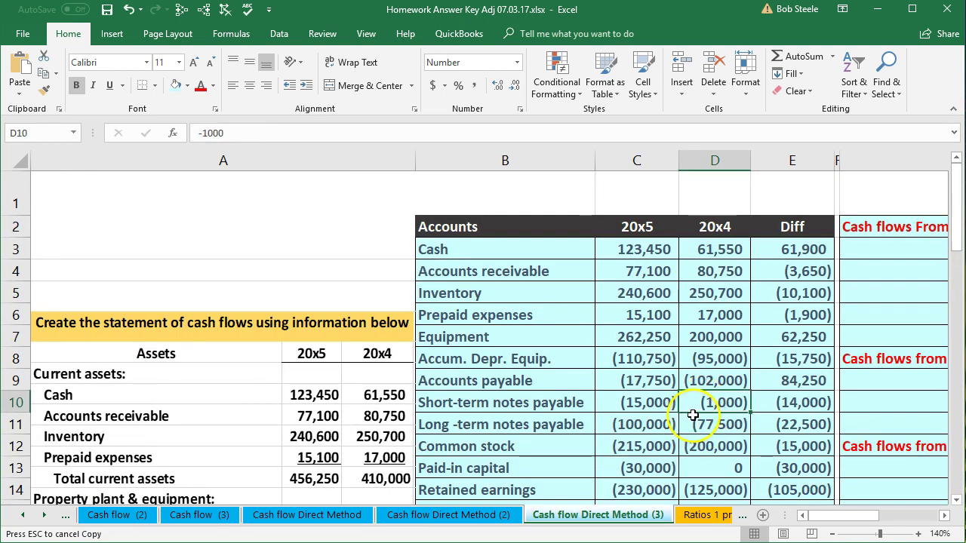
scroll(693, 414, down, 3)
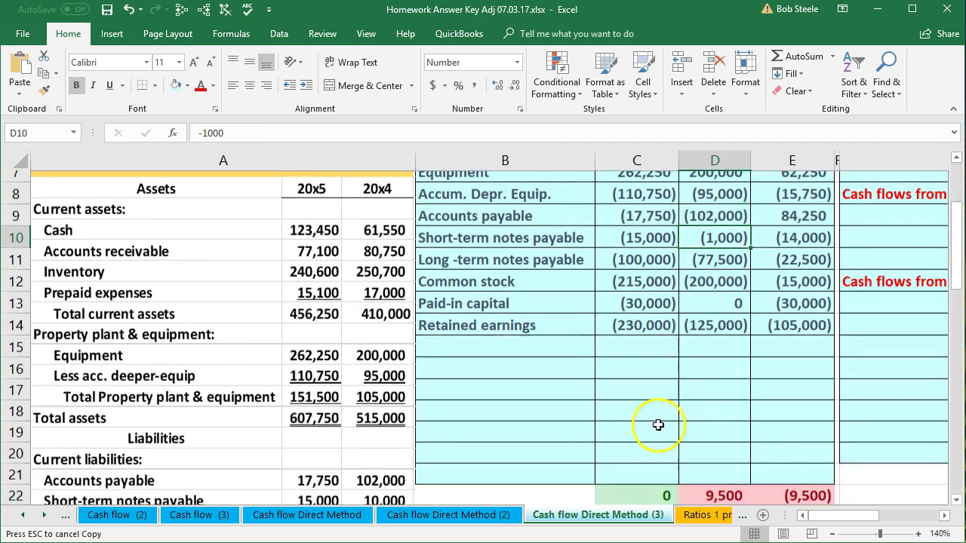
scroll(437, 409, up, 2)
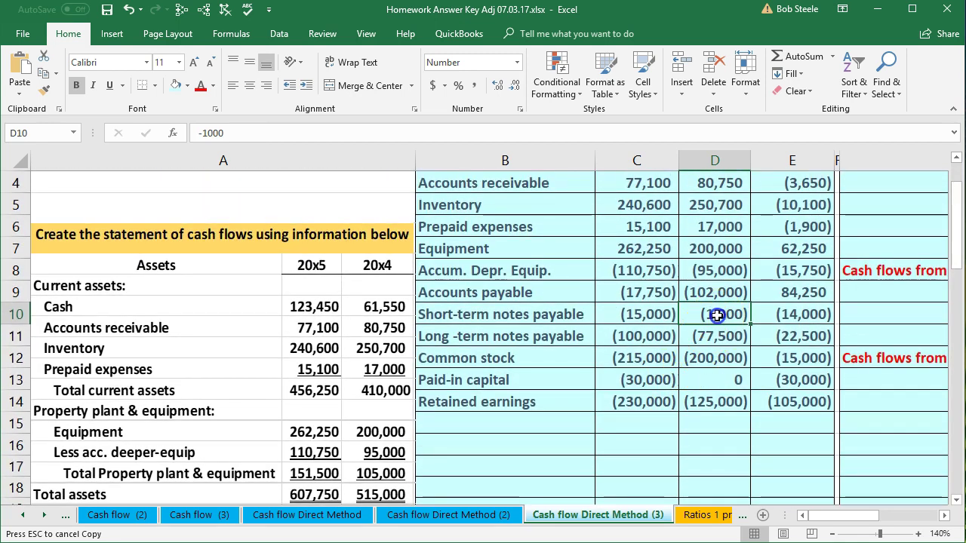
double_click(716, 315)
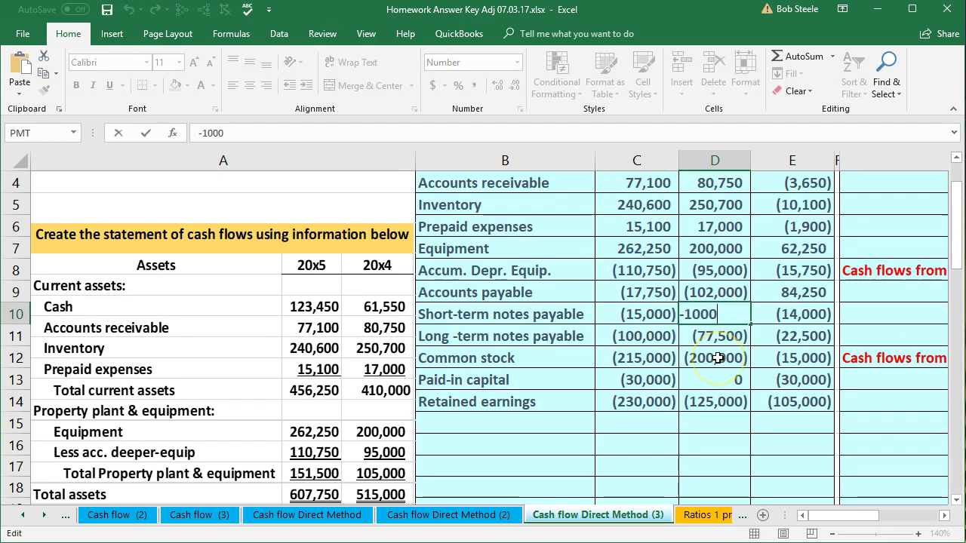
text(0)
key(Return)
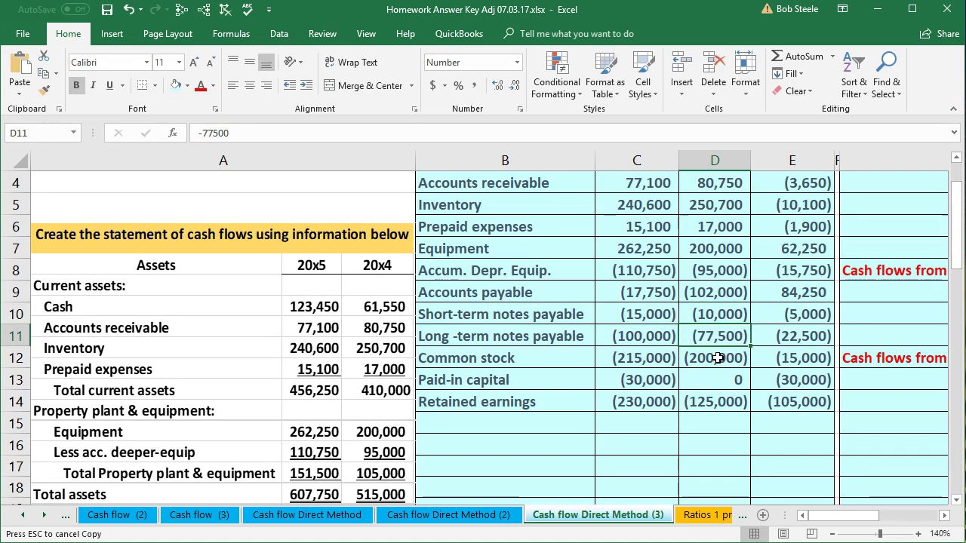
Step: Correct the 20x4 Retained earnings balance in D14 to -125500 to match the balance sheet
scroll(716, 358, down, 2)
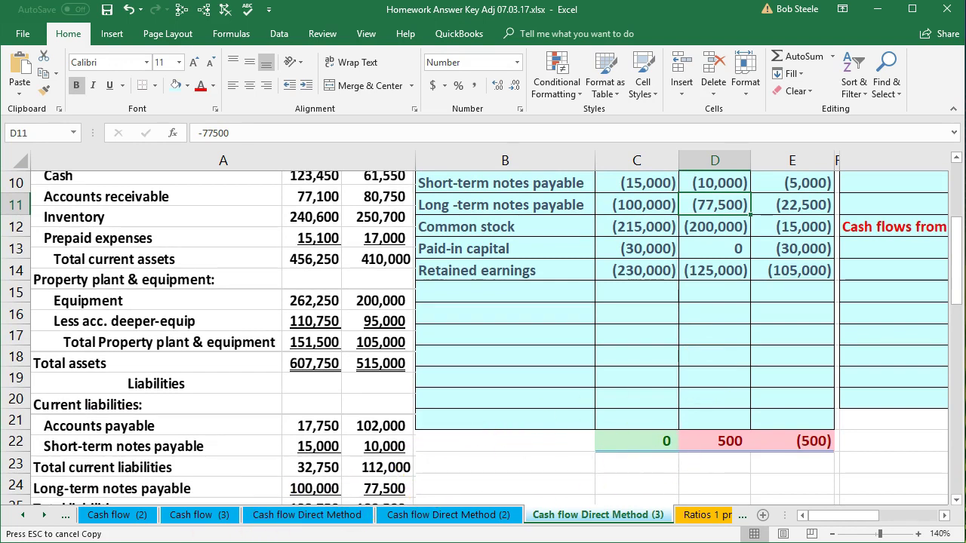
key(Down)
key(Down)
key(Down)
scroll(668, 453, up, 1)
scroll(668, 453, down, 3)
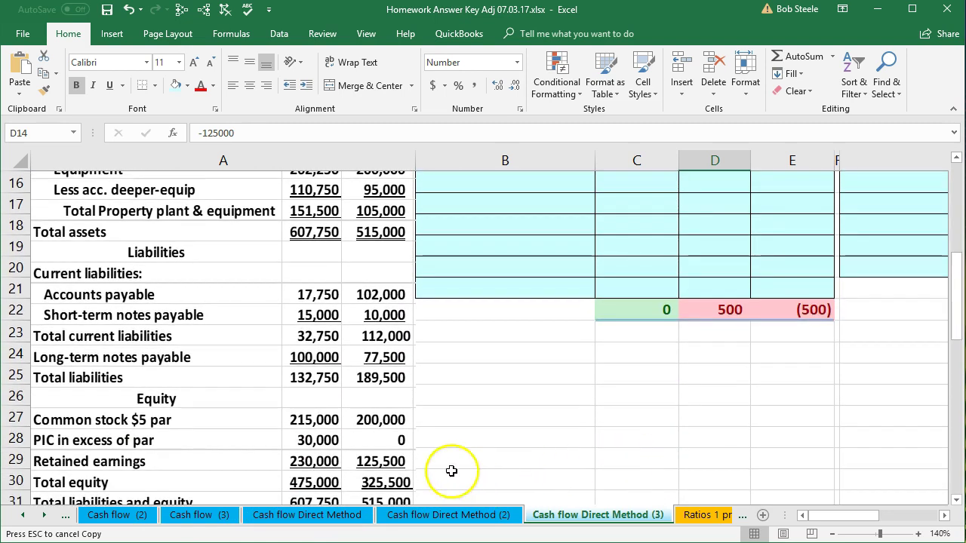
scroll(701, 394, up, 3)
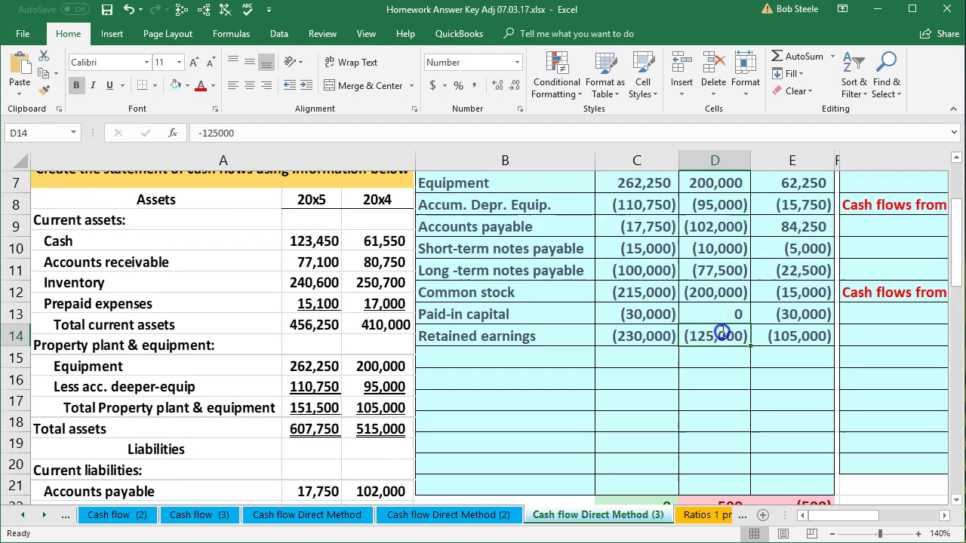
double_click(722, 337)
key(BackSpace)
text(5)
key(Return)
Step: Review the account balances and the totals in row 22 against the balance sheet in column A
scroll(720, 362, down, 1)
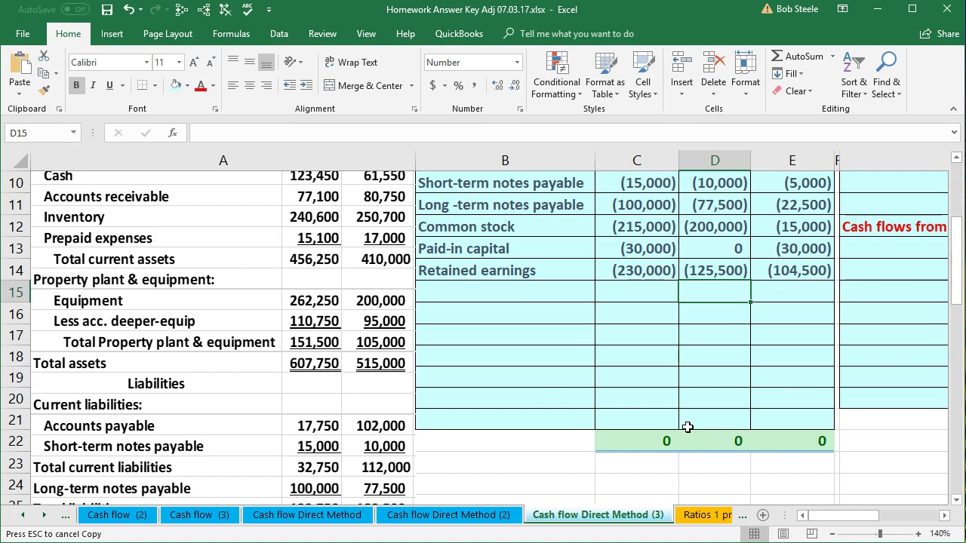
click(641, 276)
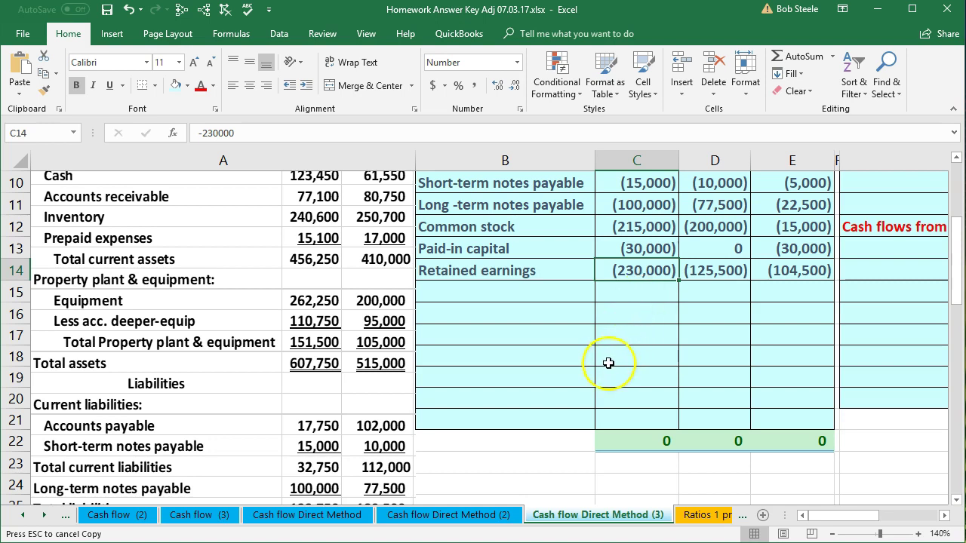
scroll(608, 364, down, 2)
scroll(608, 364, down, 1)
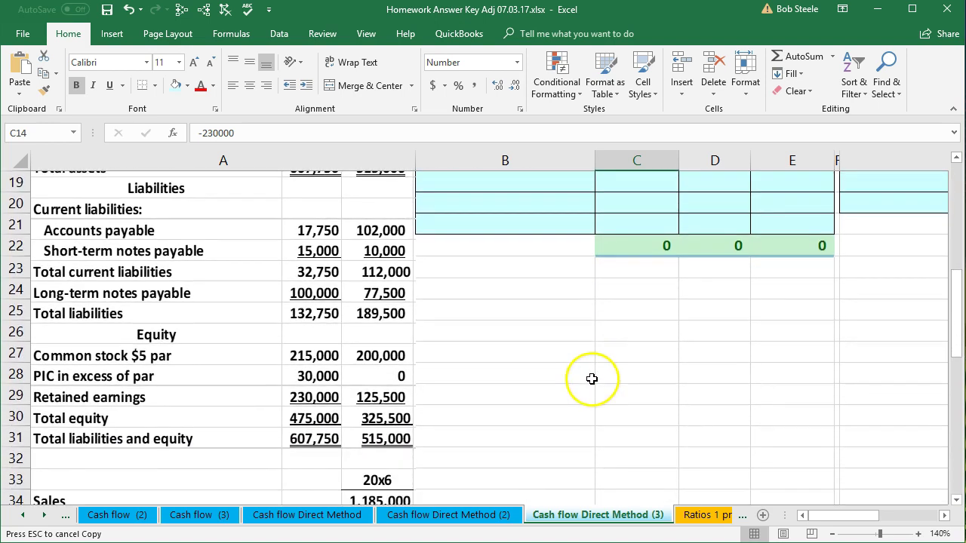
scroll(592, 379, down, 1)
scroll(464, 388, up, 3)
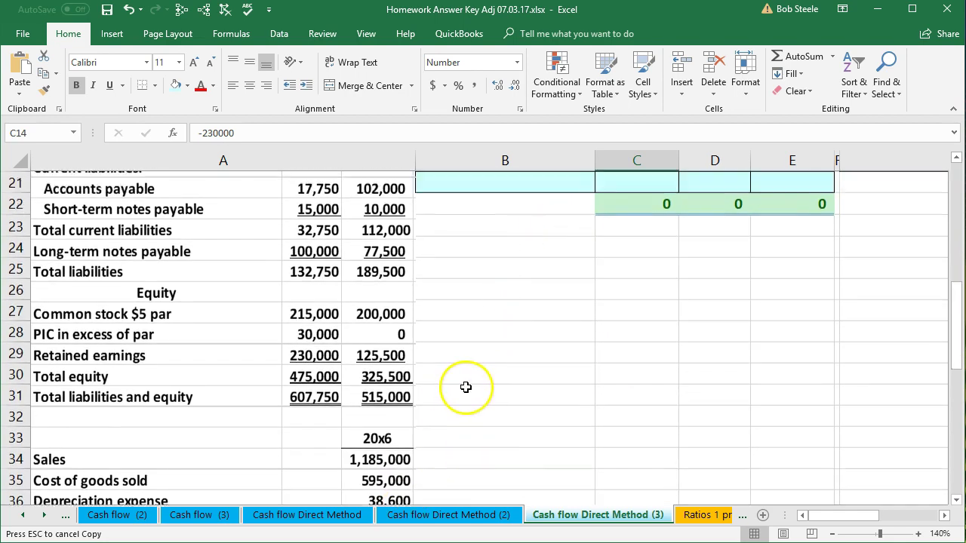
scroll(574, 269, up, 4)
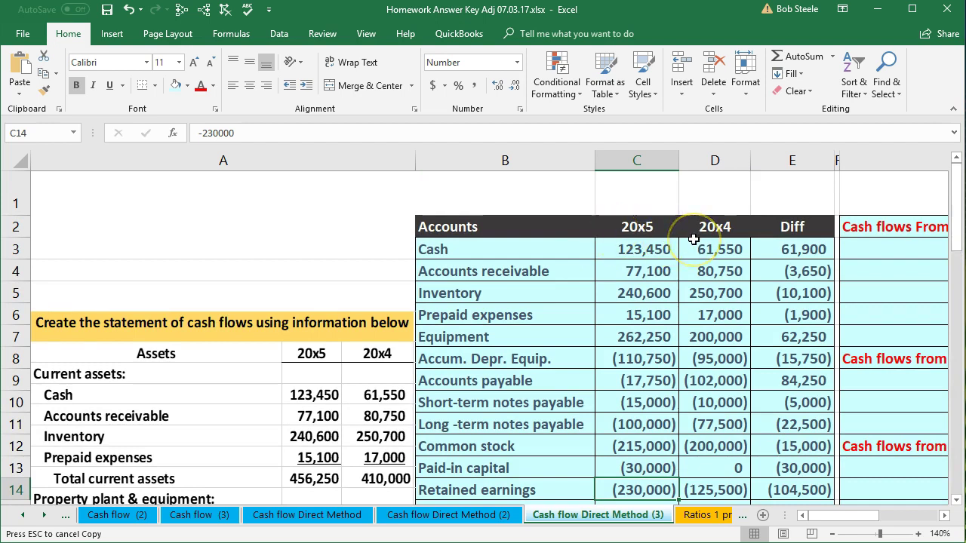
scroll(693, 239, down, 2)
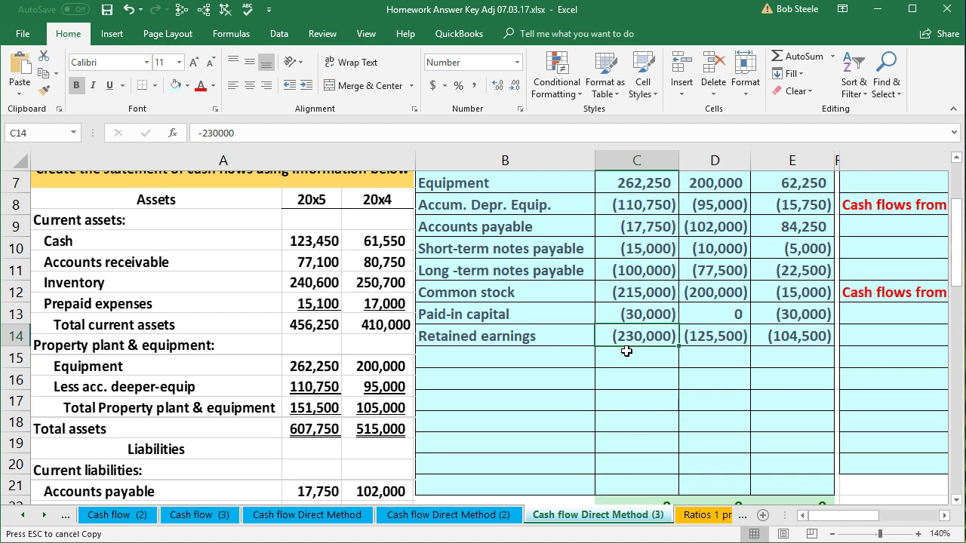
Step: Replace the 20x5 Retained earnings balance in C14 with the beginning balance -125500
click(698, 339)
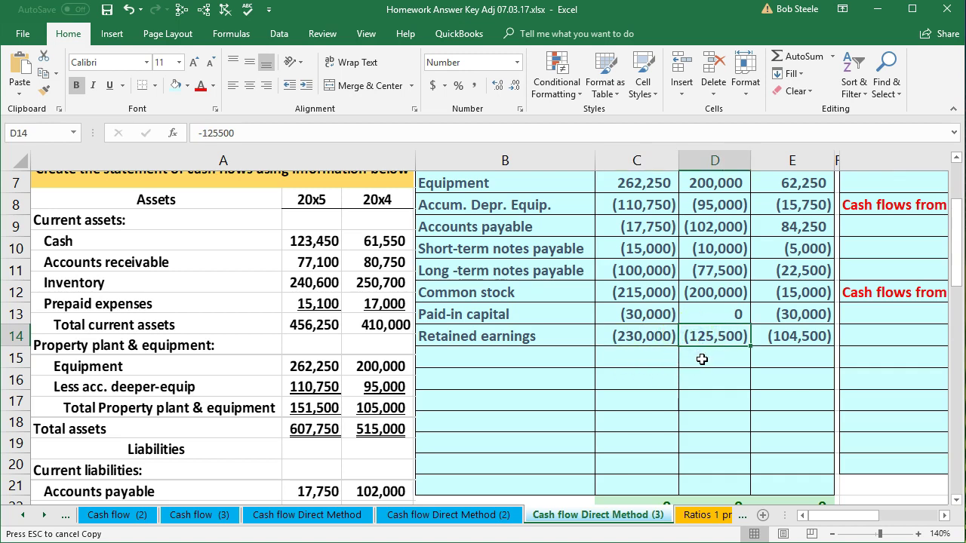
click(648, 340)
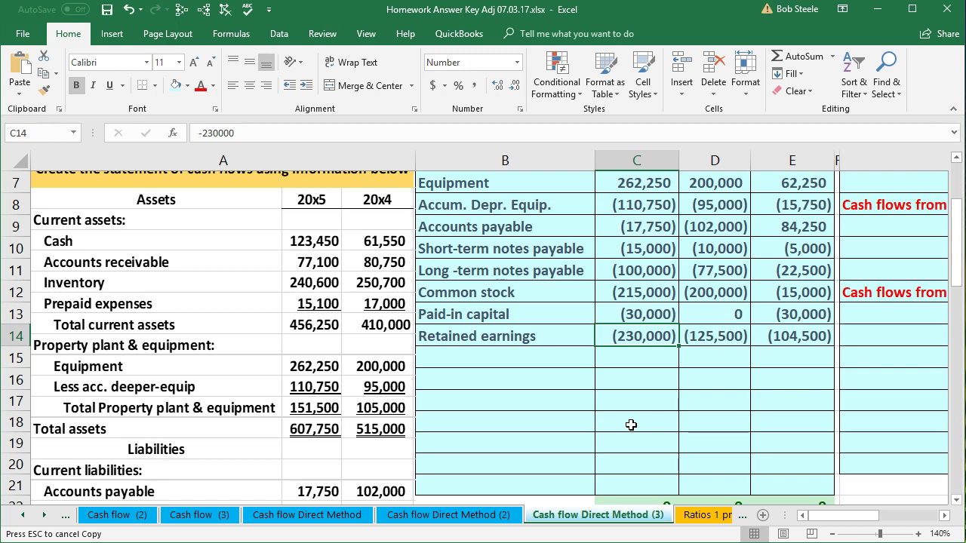
click(606, 339)
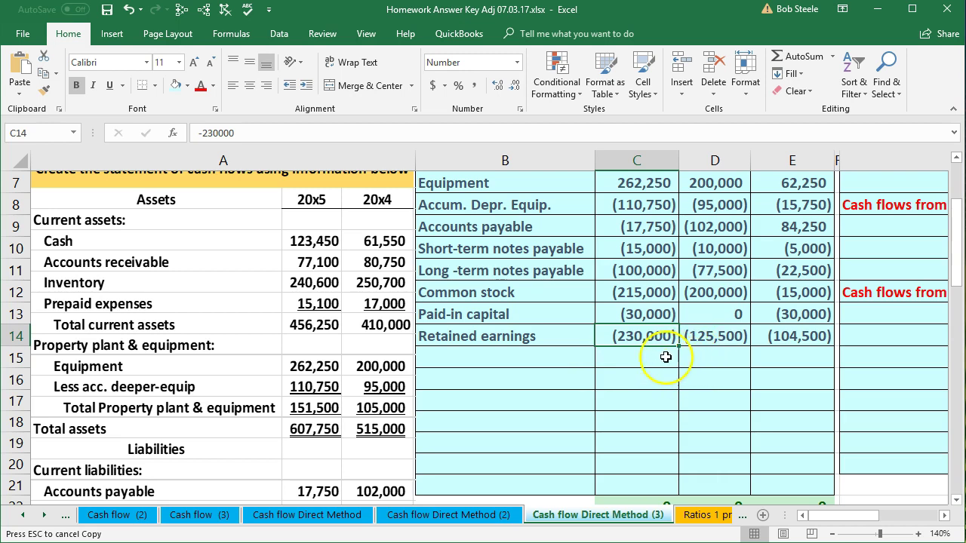
text(-)
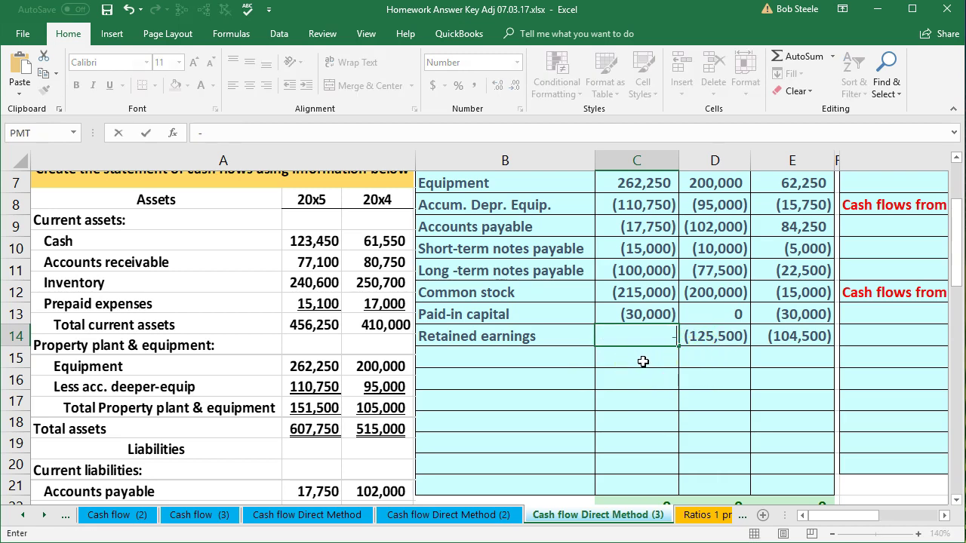
text(125500)
key(Return)
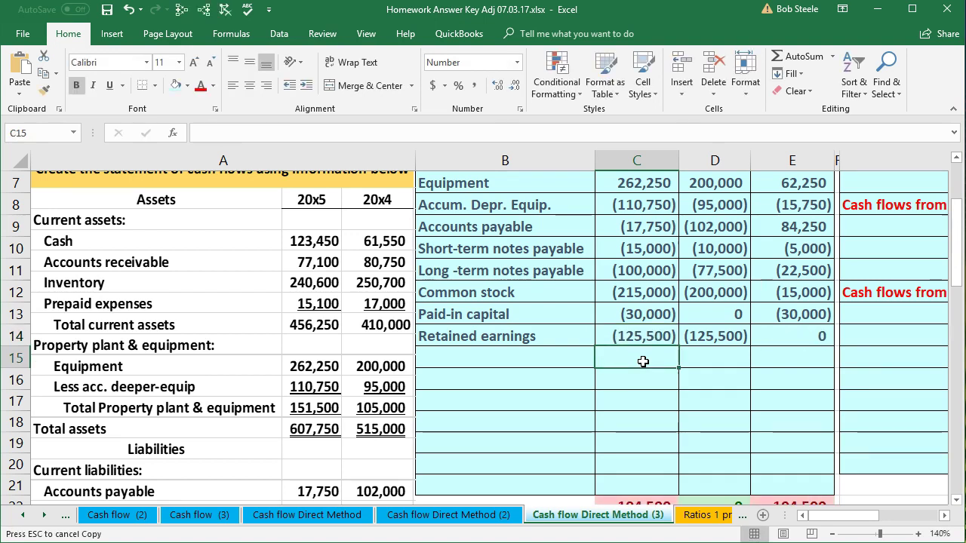
Step: Add a Dividends account in B15 with the declared and paid cash dividends of 53600 in C15
scroll(643, 362, down, 5)
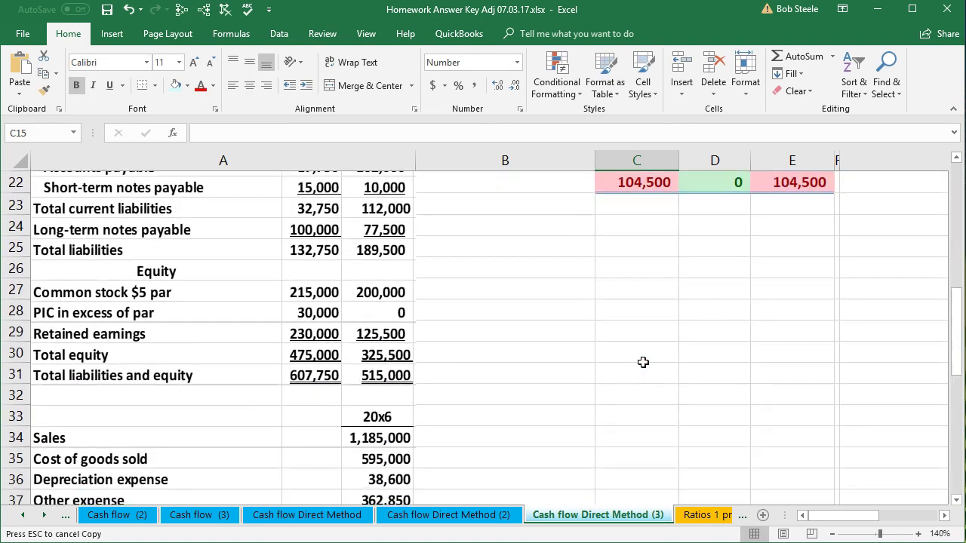
scroll(355, 388, down, 1)
scroll(200, 388, down, 1)
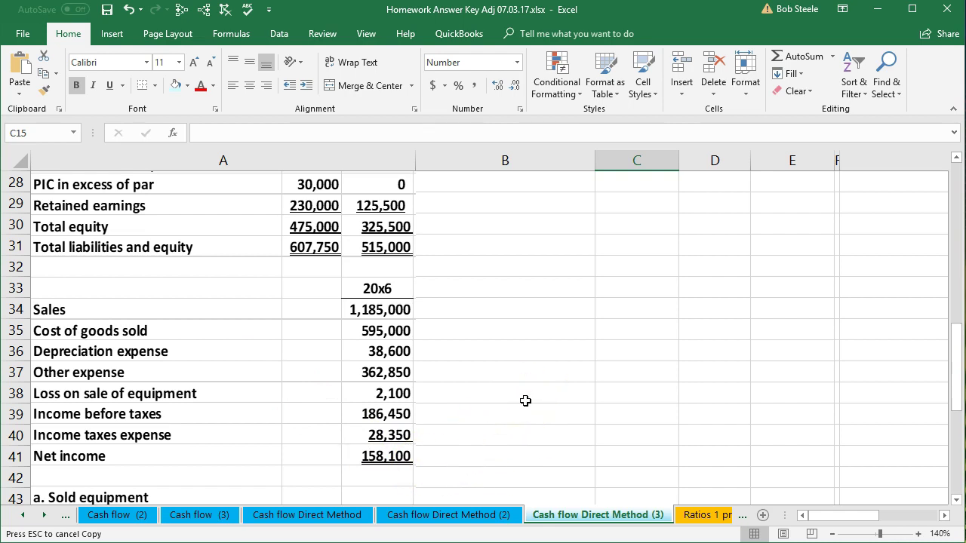
scroll(525, 401, down, 3)
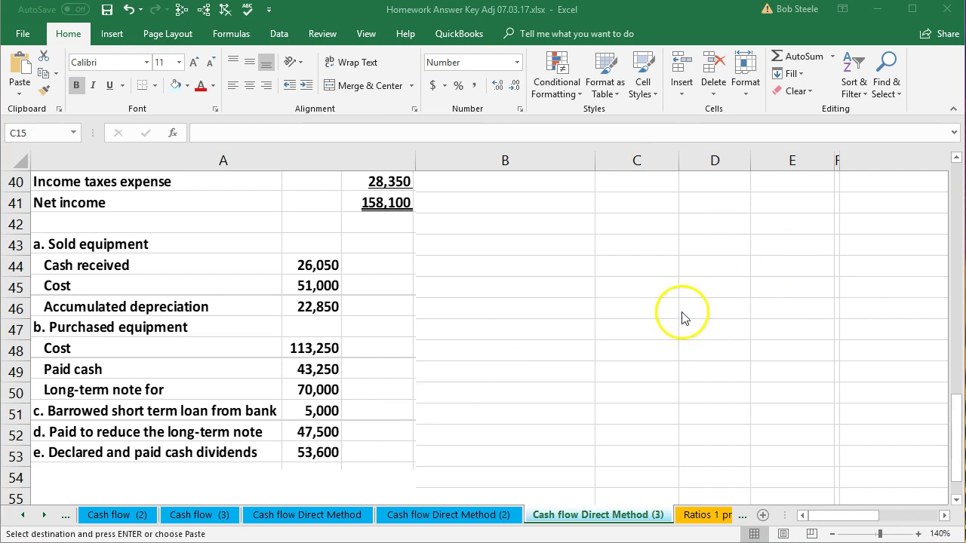
scroll(612, 372, up, 3)
scroll(612, 373, up, 6)
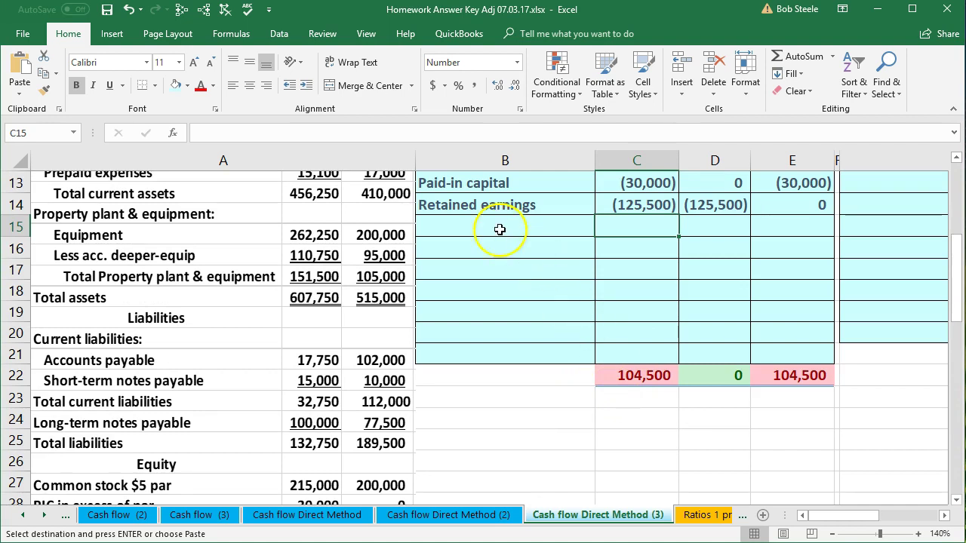
click(498, 229)
text(Dividends)
click(610, 227)
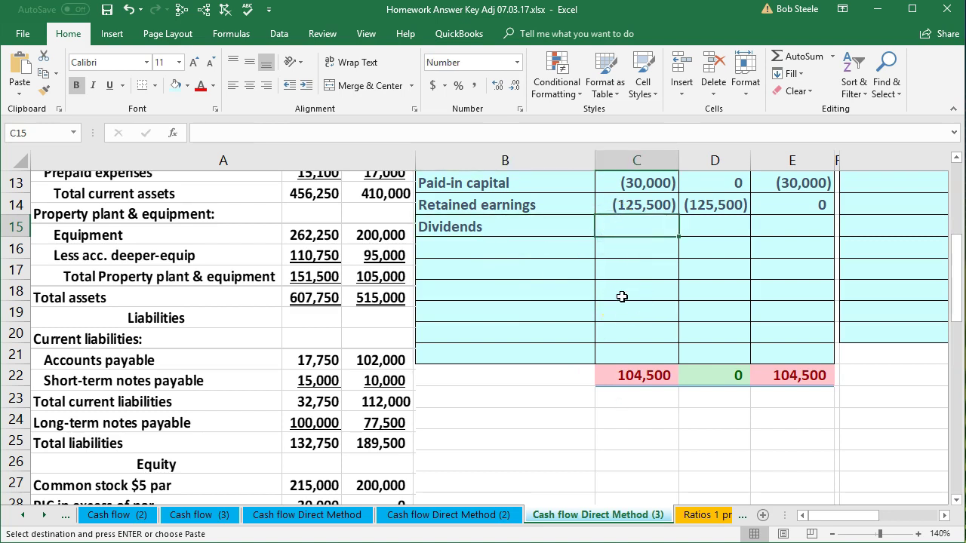
text(53600)
key(Return)
Step: List Sales, Cost of goods sold, Depreciation expense, Other expense, Loss on sale of equipment and Income taxes expense in B16:B21
click(870, 403)
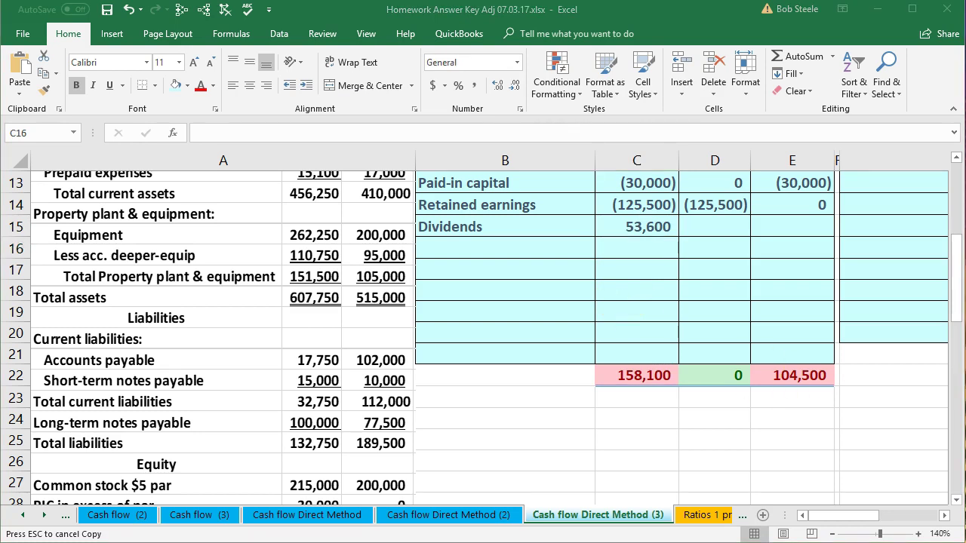
click(519, 245)
key(shift+Down)
key(shift+Down)
key(shift+Down)
key(shift+Down)
key(shift+Down)
text(Sales Cost of goods sold Depreciation expense Other expense Loss on sale of equipment Income taxes expense)
click(509, 265)
click(496, 253)
Step: Enter the income statement's Sales amount as the credit balance -1185000 in C16
scroll(454, 340, down, 3)
scroll(455, 340, down, 2)
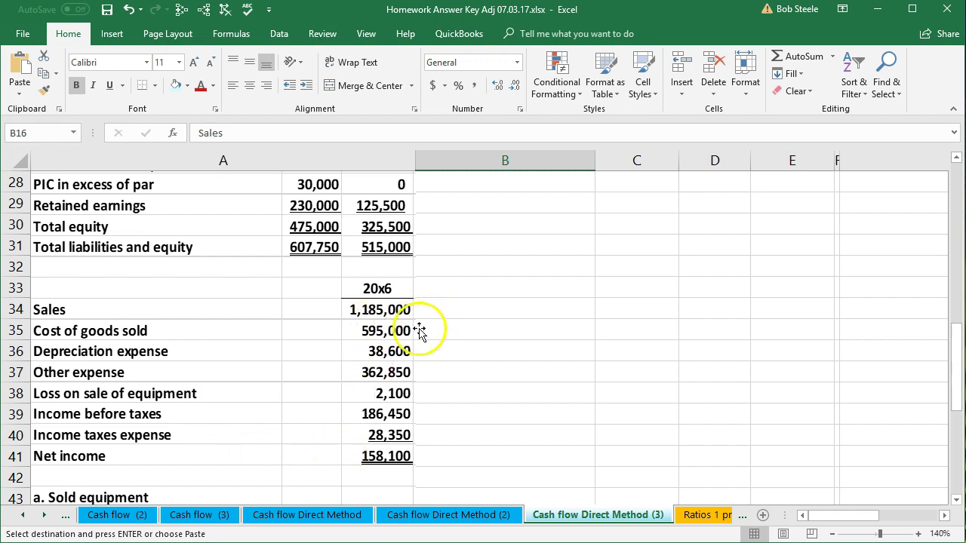
scroll(460, 445, up, 4)
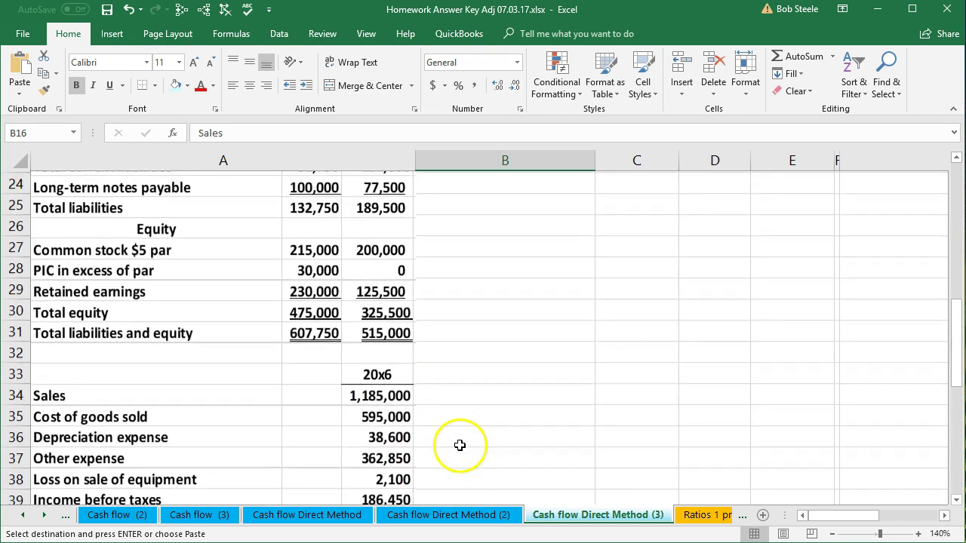
scroll(503, 411, up, 2)
click(625, 317)
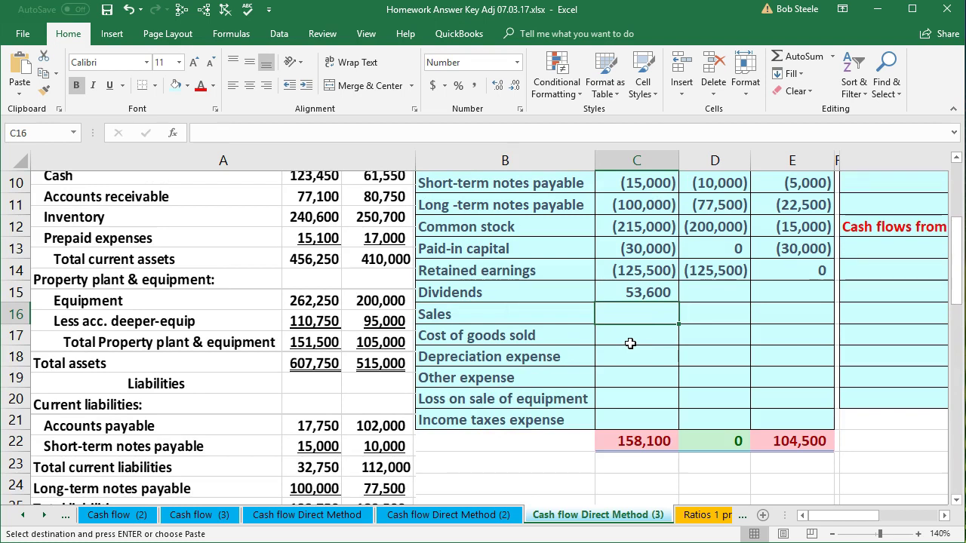
text(-1185000)
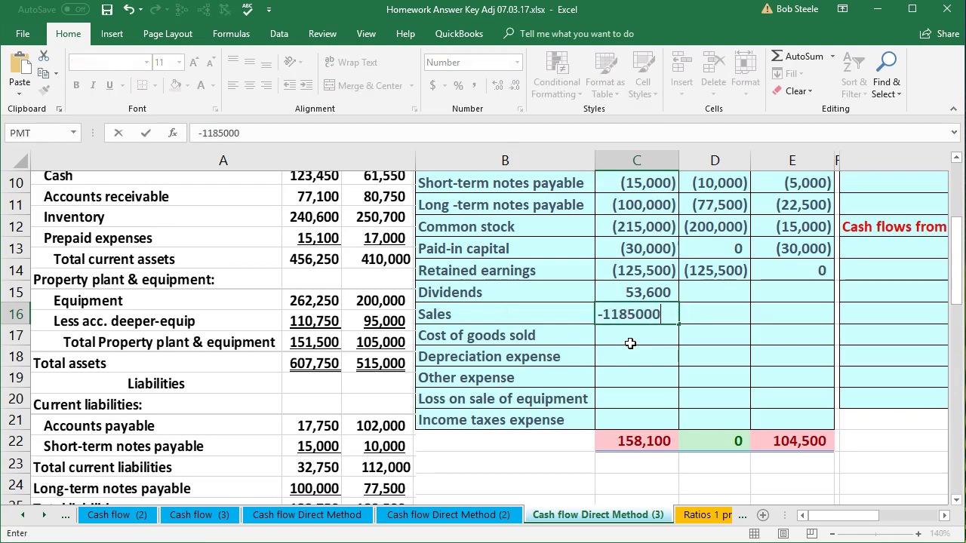
key(Return)
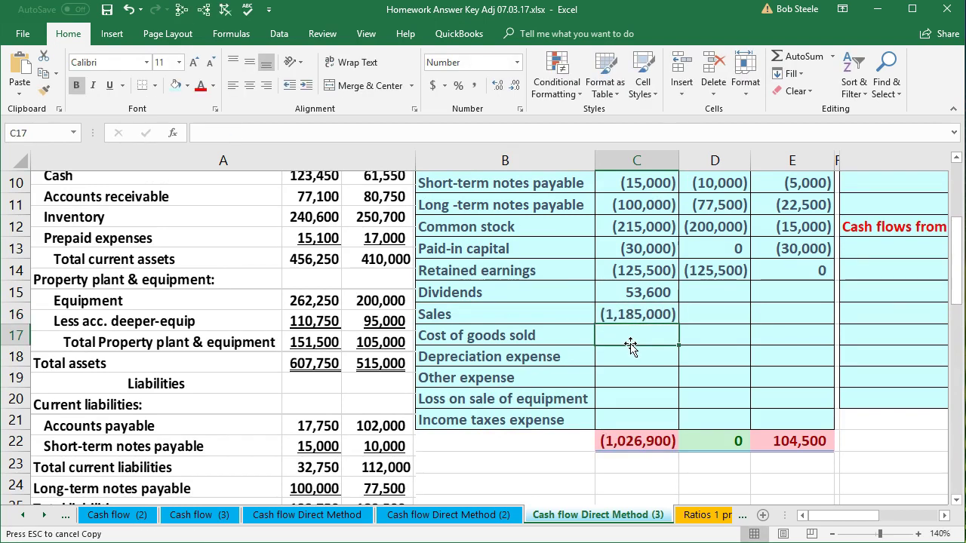
Step: Enter the expense and loss balances 595000, 38600, 362850, 2100 and 28350 in C17:C21
text(5950000)
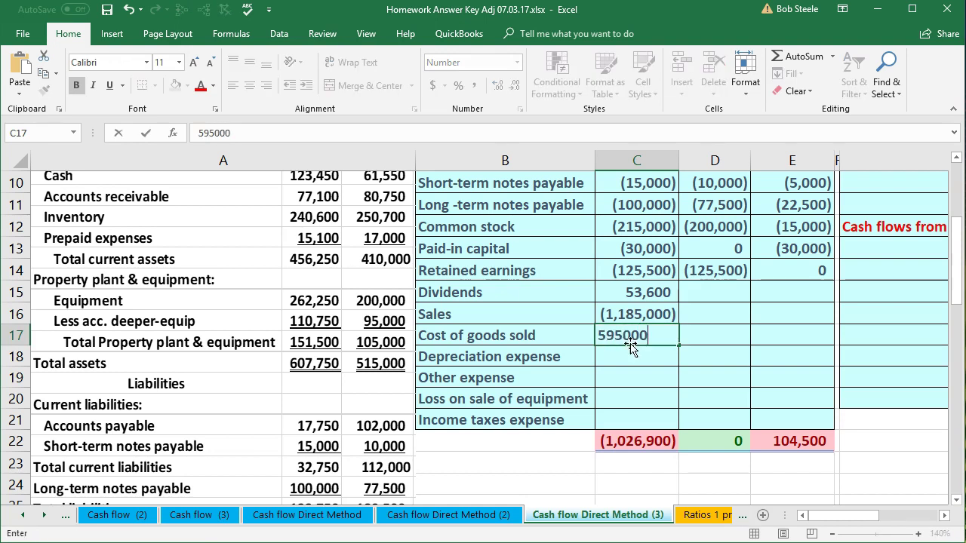
key(Return)
text(38600)
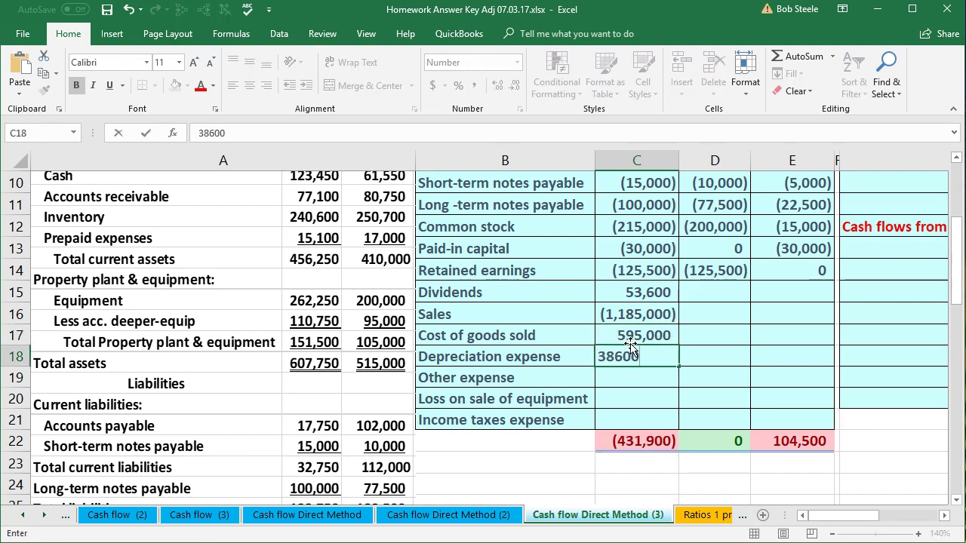
key(Return)
text(362850)
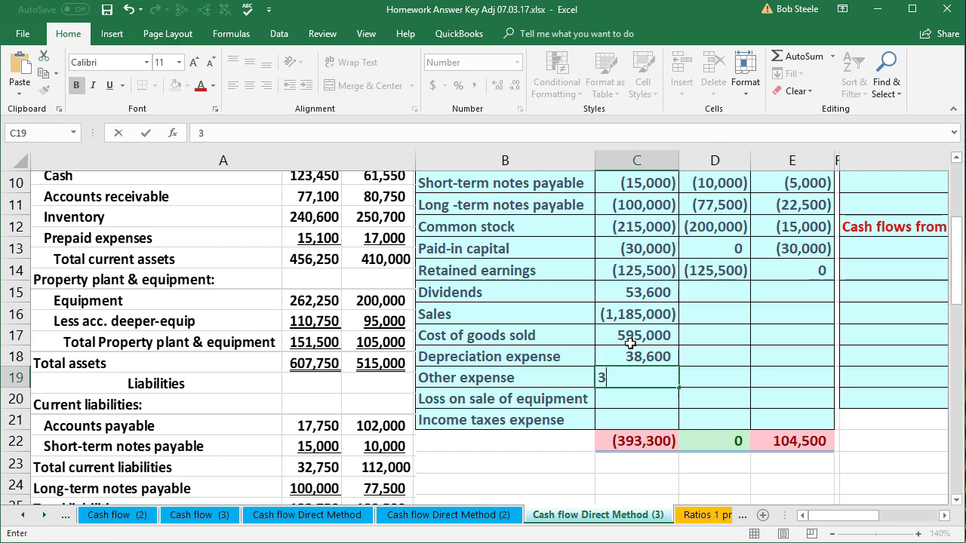
key(Return)
text(2100)
key(Return)
text(28,350)
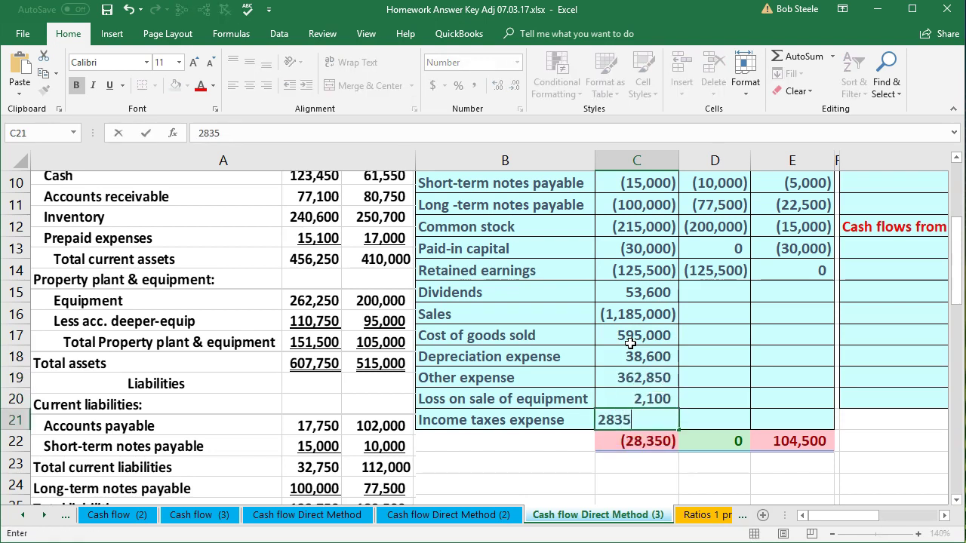
key(Return)
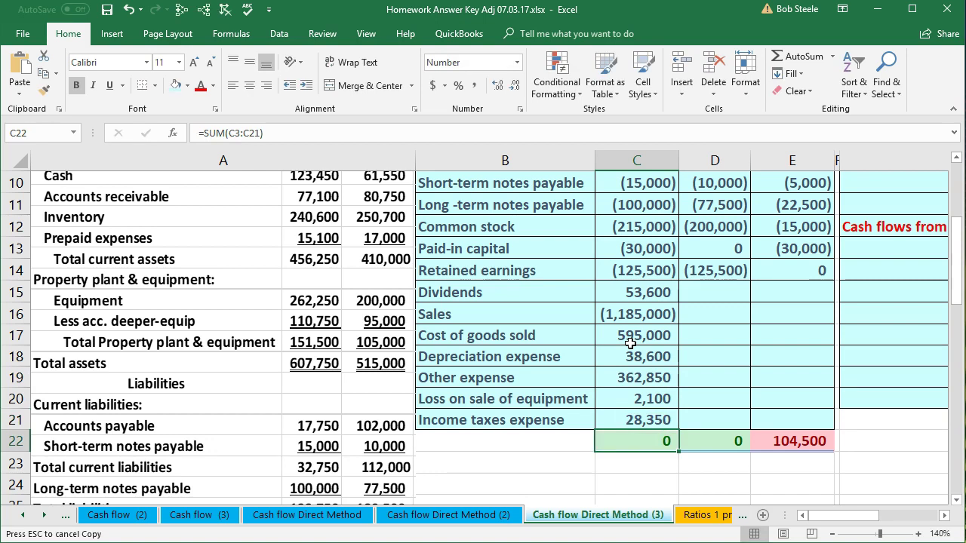
Step: Compare the sum of the income statement accounts in C16:C21 with net income on the 20x6 income statement
drag(631, 314, 631, 416)
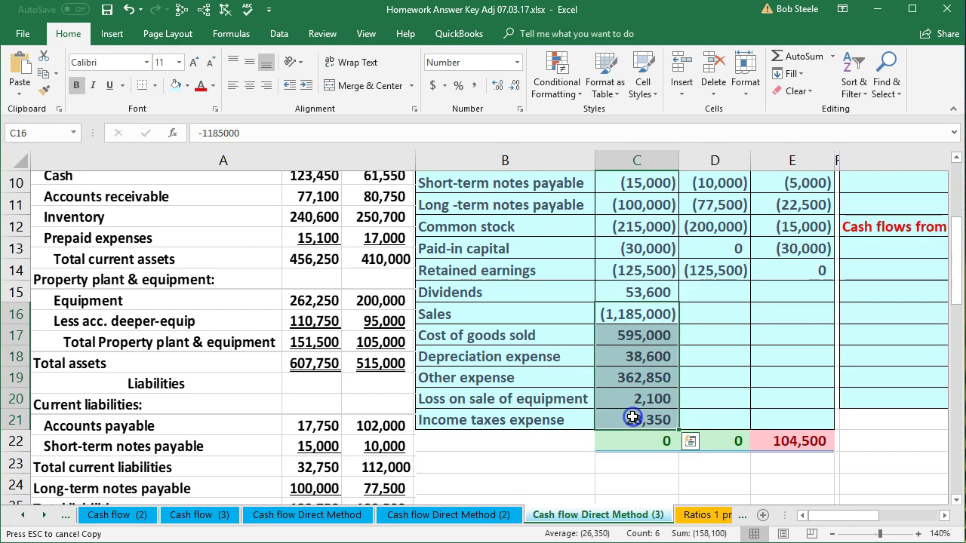
scroll(567, 460, down, 4)
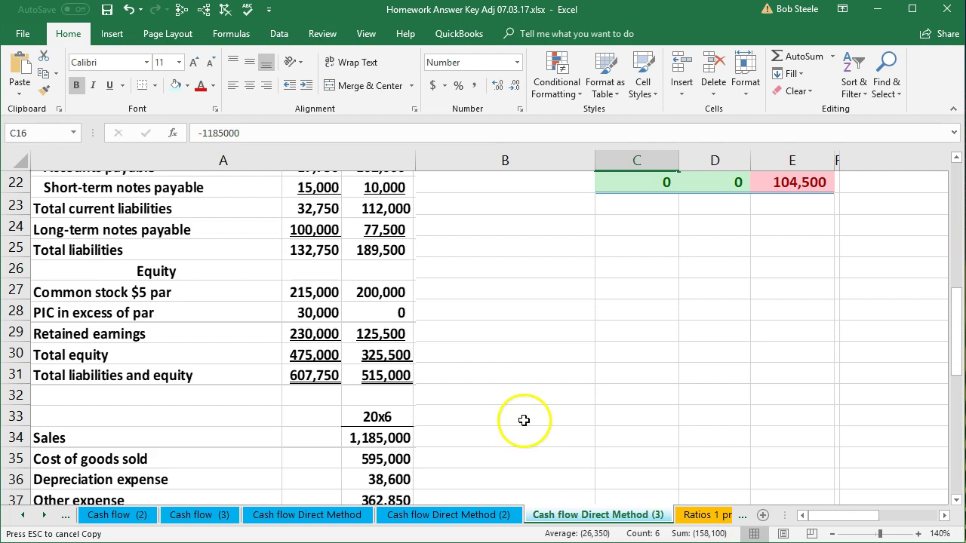
scroll(507, 418, down, 2)
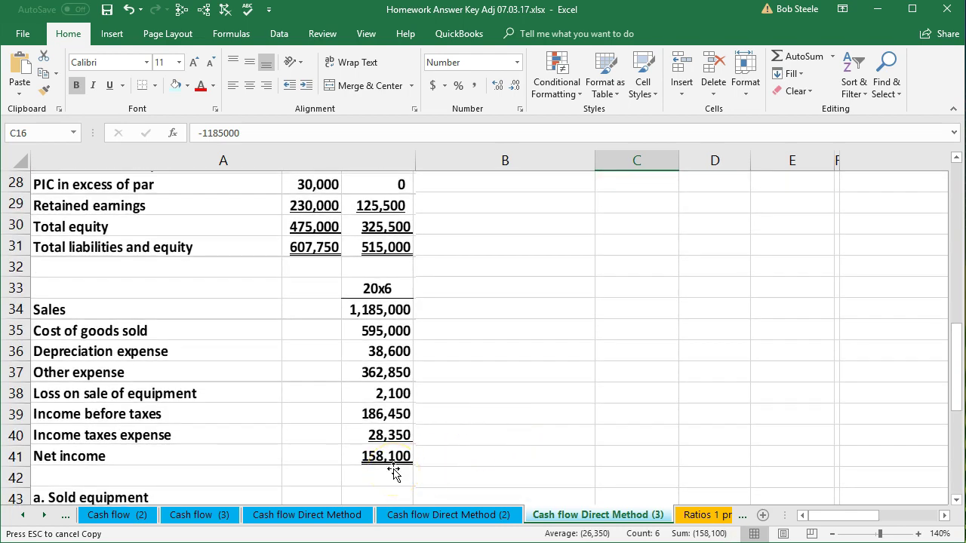
scroll(556, 395, up, 5)
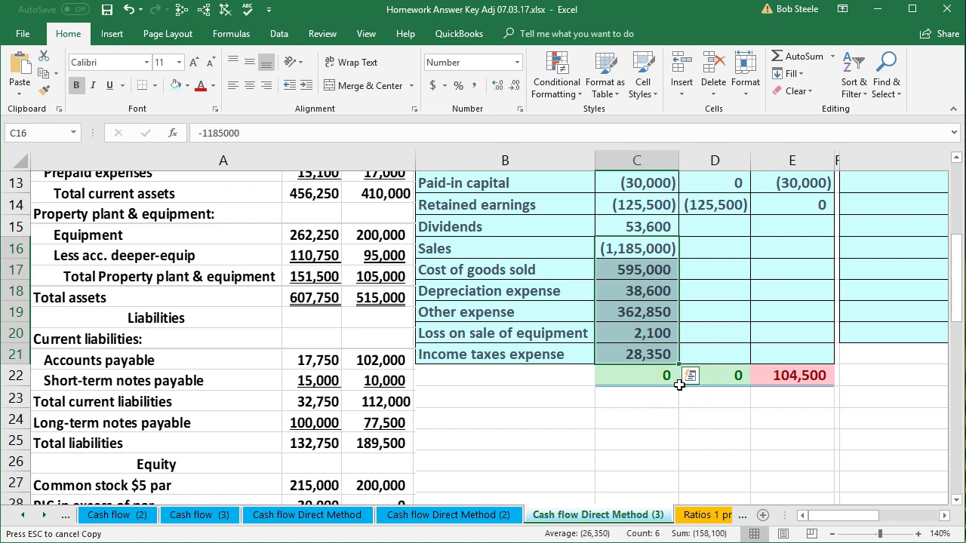
Step: Calculate the Dividends difference in E15 with the formula =C15-D15
click(800, 208)
scroll(794, 292, up, 1)
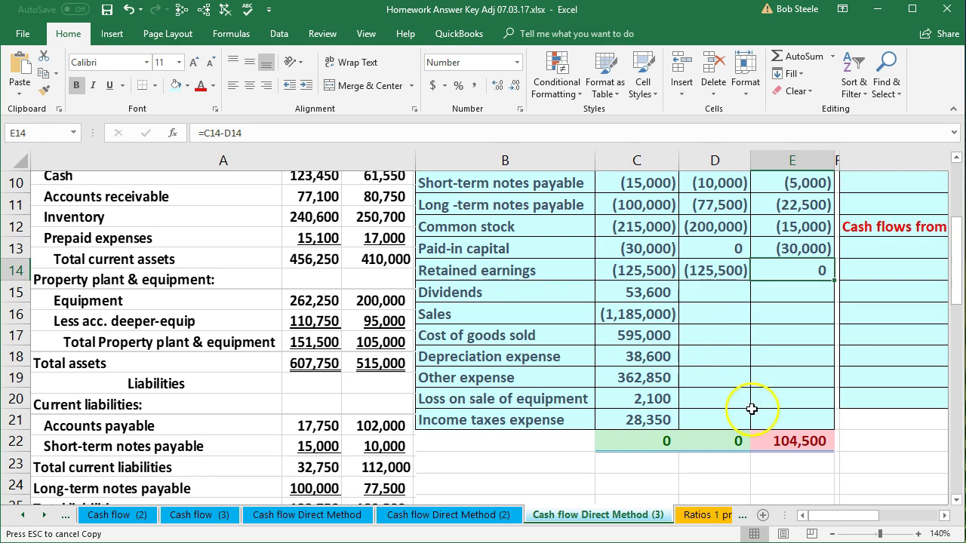
click(799, 291)
text(=)
key(Left)
key(Left)
text(-)
key(Left)
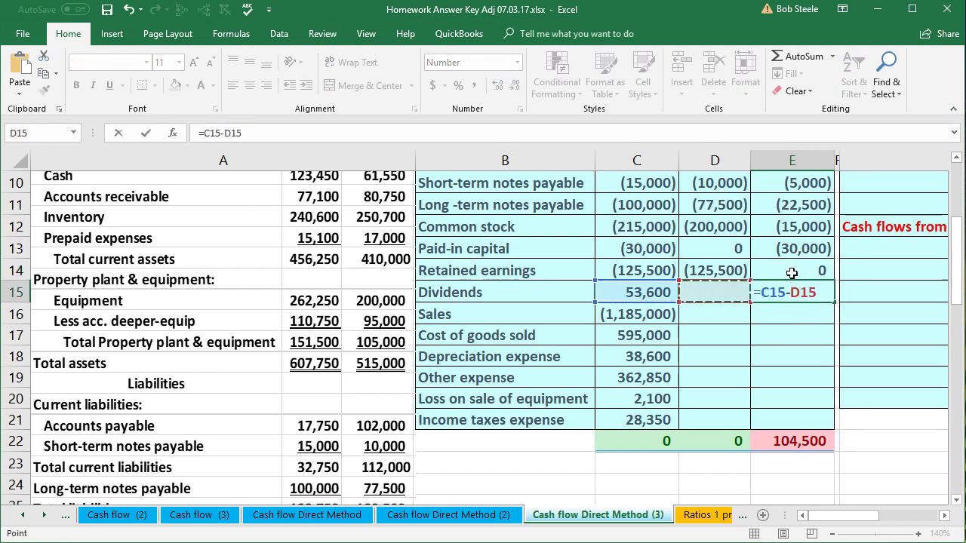
key(ctrl+Return)
Step: Fill the difference formula from E15 down through Income taxes expense in E21
key(ctrl+c)
mouse_move(819, 263)
mouse_down()
mouse_move(804, 248)
mouse_move(805, 267)
mouse_up()
double_click(806, 267)
click(792, 294)
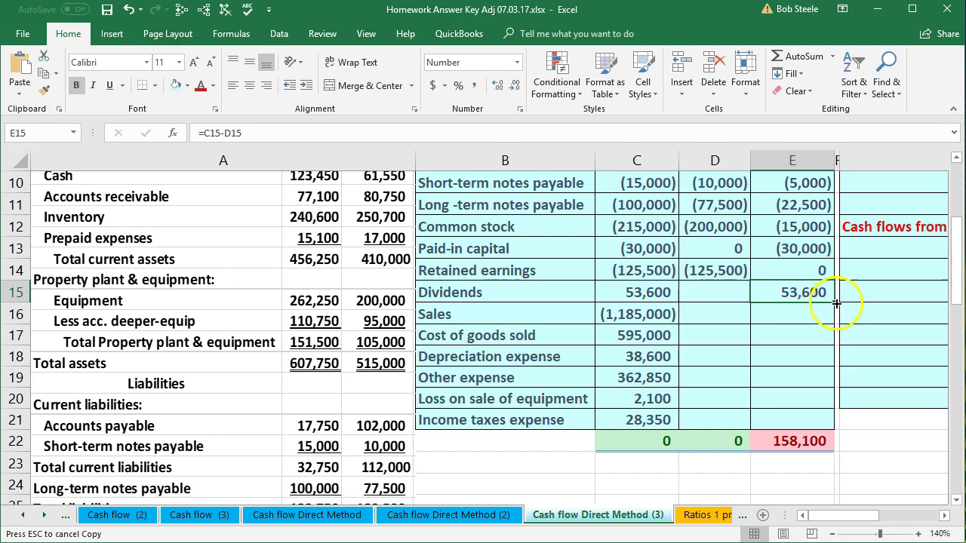
drag(833, 302, 823, 421)
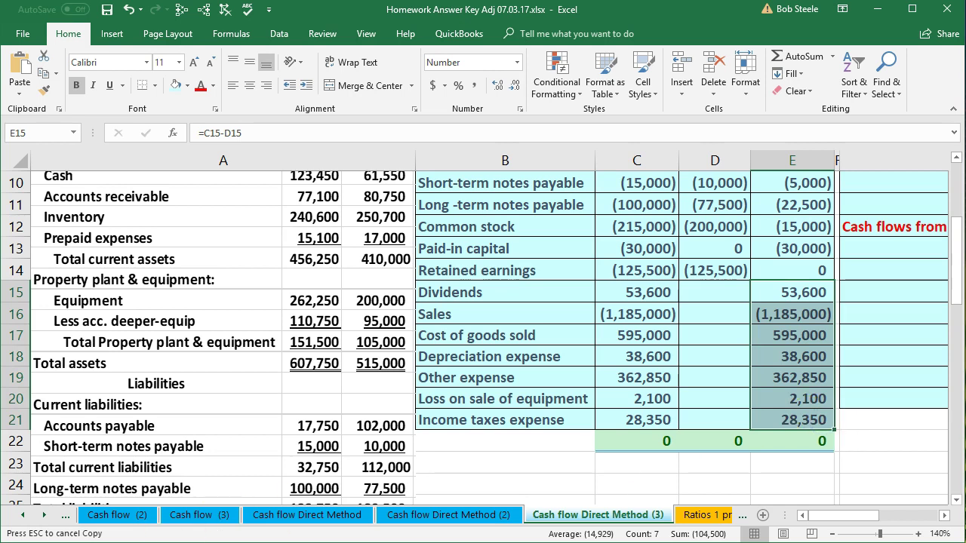
Step: Check the cell references of the copied difference formulas for Sales, Depreciation expense and Other expense in column E
click(786, 340)
double_click(785, 315)
key(Return)
click(801, 356)
double_click(801, 356)
key(Return)
double_click(803, 375)
key(Return)
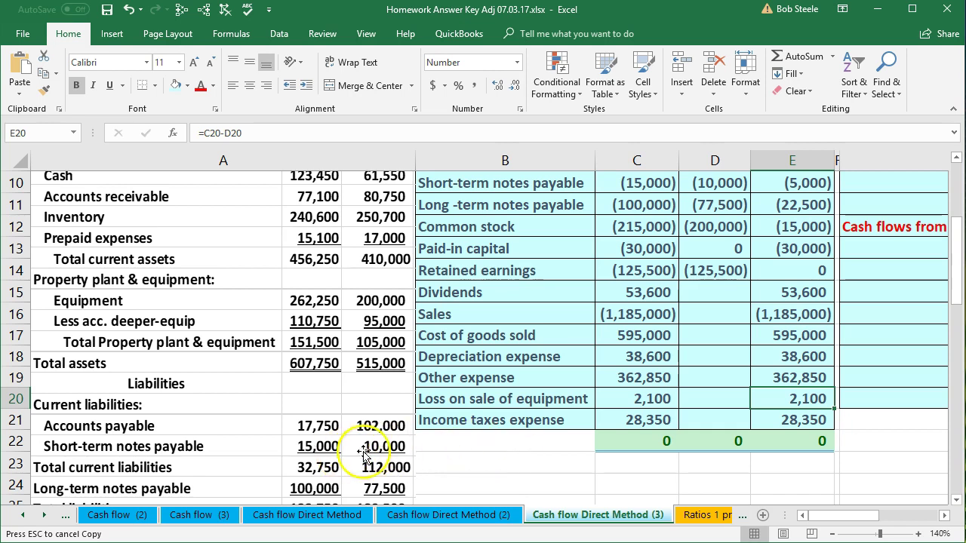
Step: Review the accounts worksheet and the operations, investing and financing section headings of the cash flow statement in column G
scroll(498, 396, up, 1)
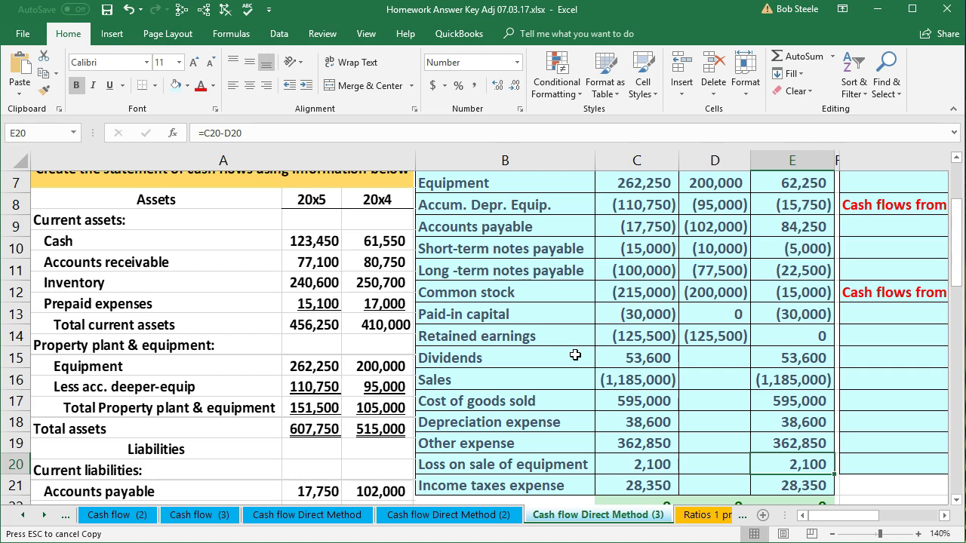
click(656, 380)
scroll(686, 384, up, 3)
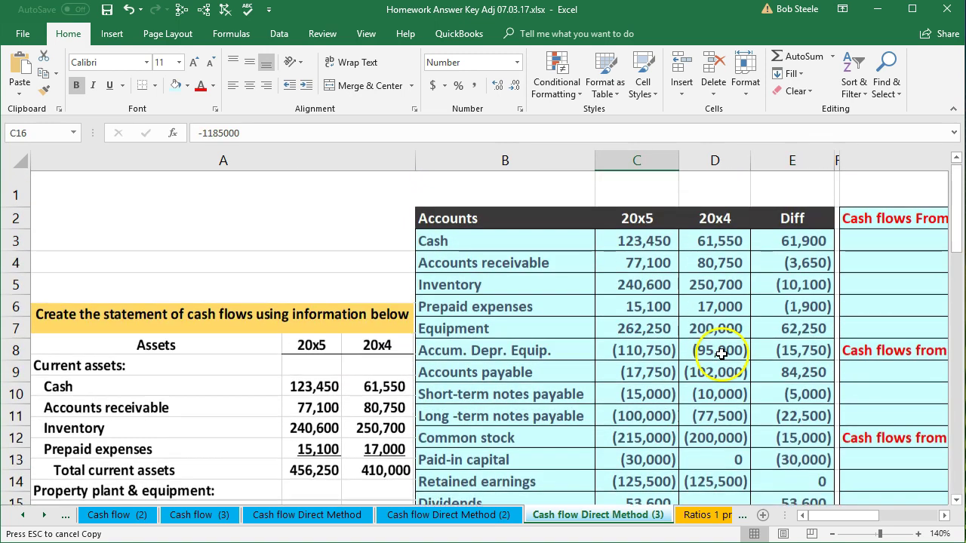
click(944, 516)
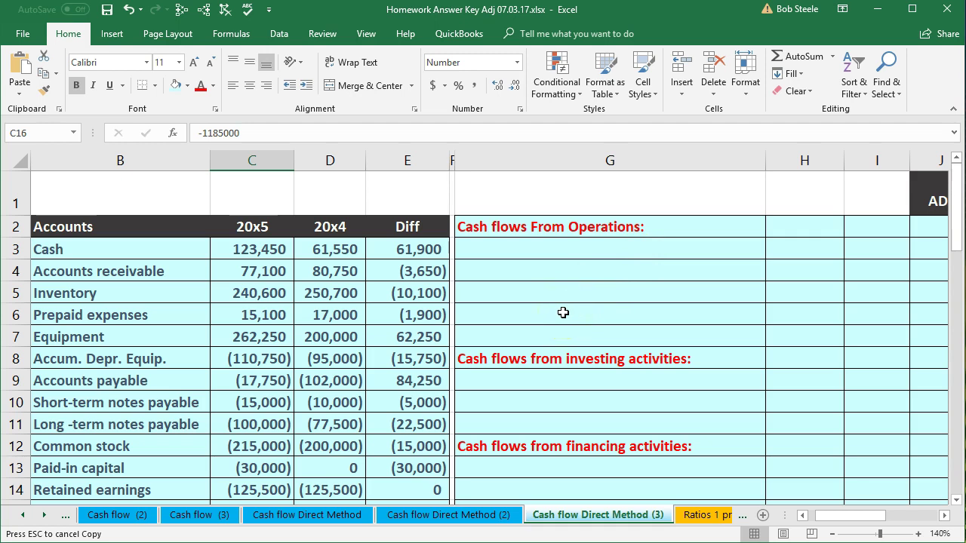
click(602, 227)
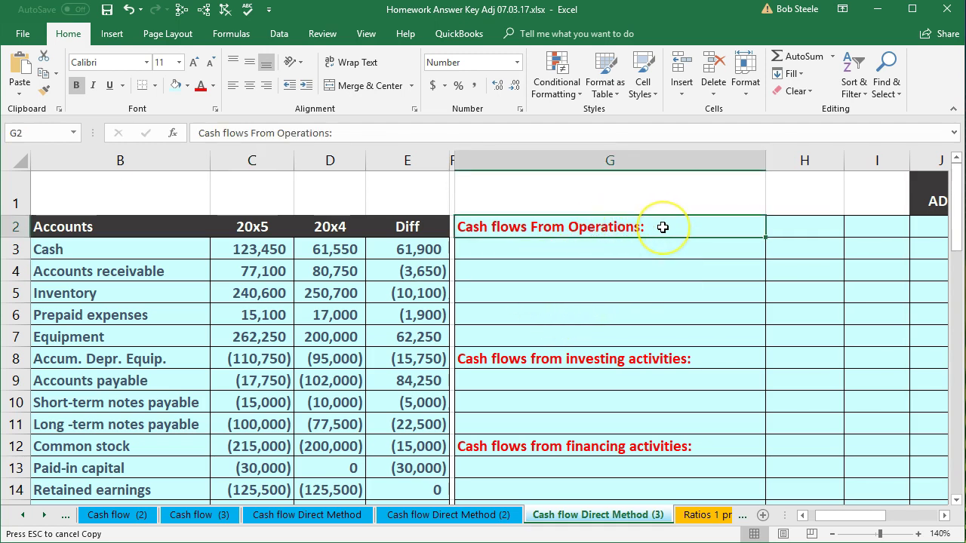
click(720, 365)
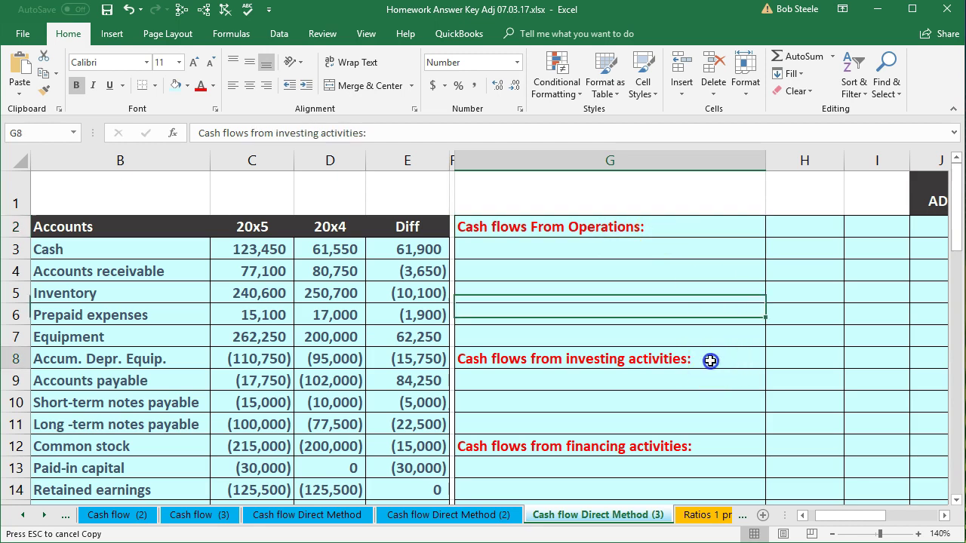
click(695, 446)
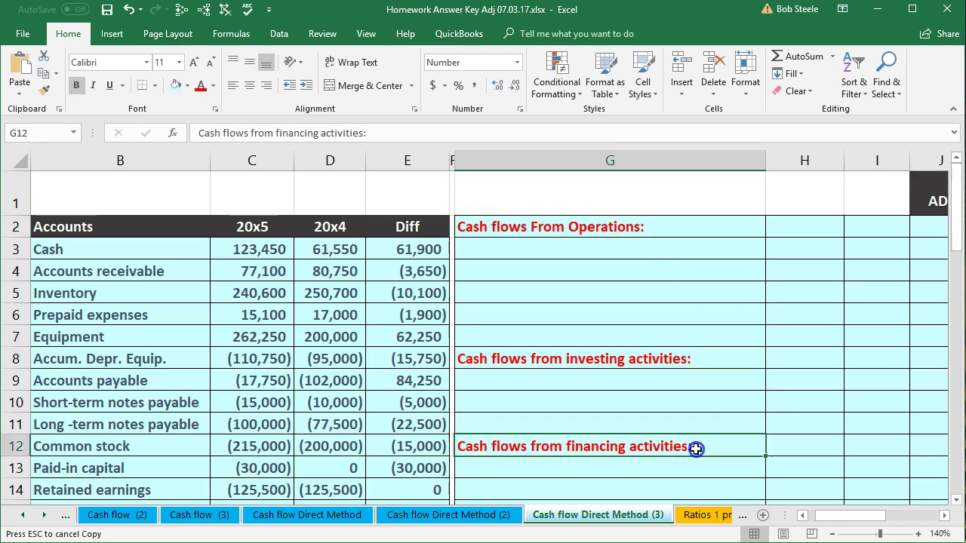